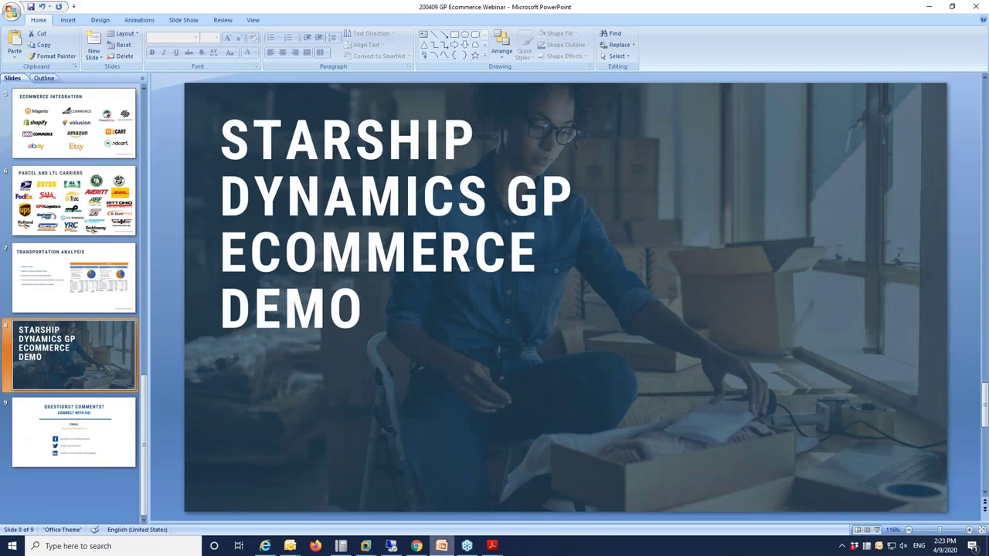
# - Switch from the Dynamics GP session to StarShip's Sales TRX list of GP transactions
pyautogui.click(386, 546)
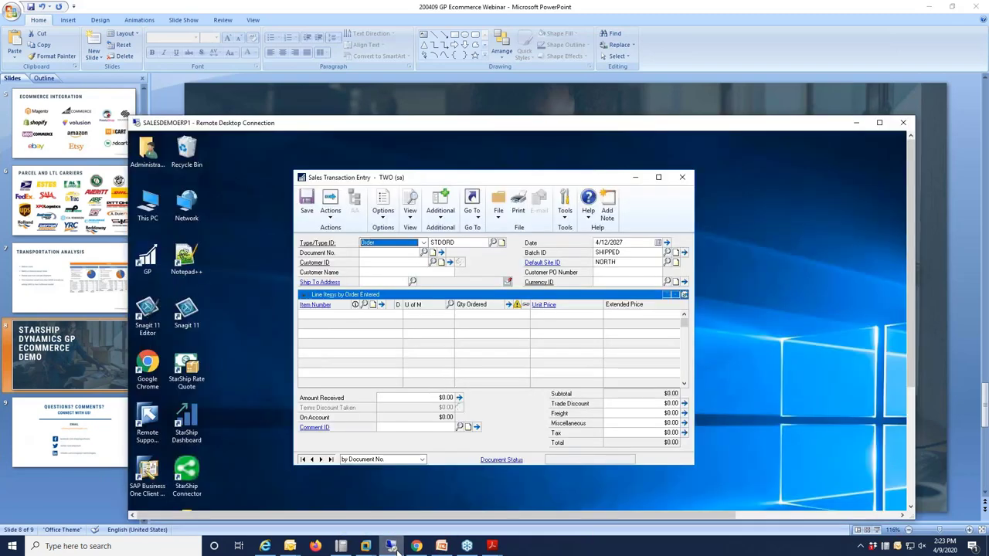
pyautogui.moveTo(376, 549)
pyautogui.click(406, 494)
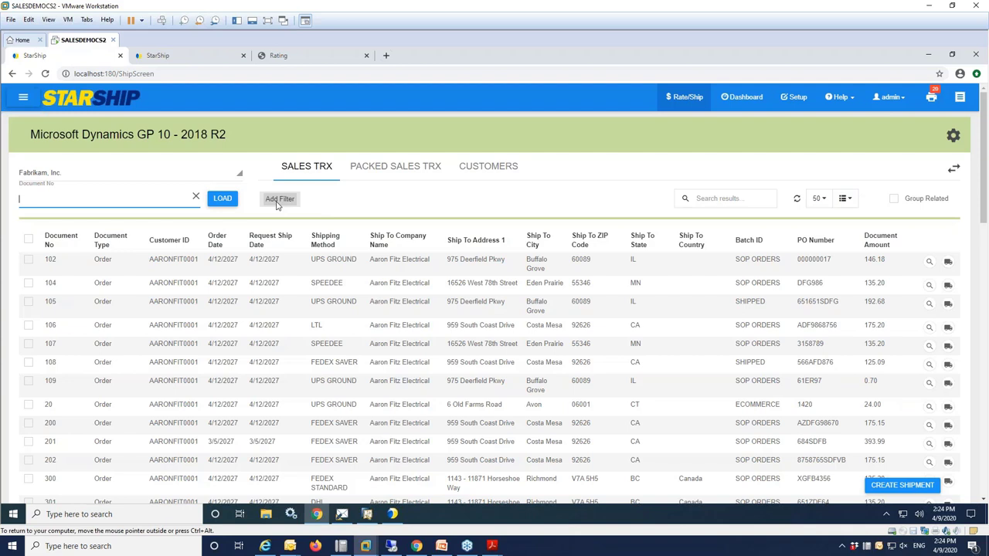
# - Filter the sales transactions list to Batch ID ECOMMERCE, leaving 6 orders
pyautogui.click(278, 200)
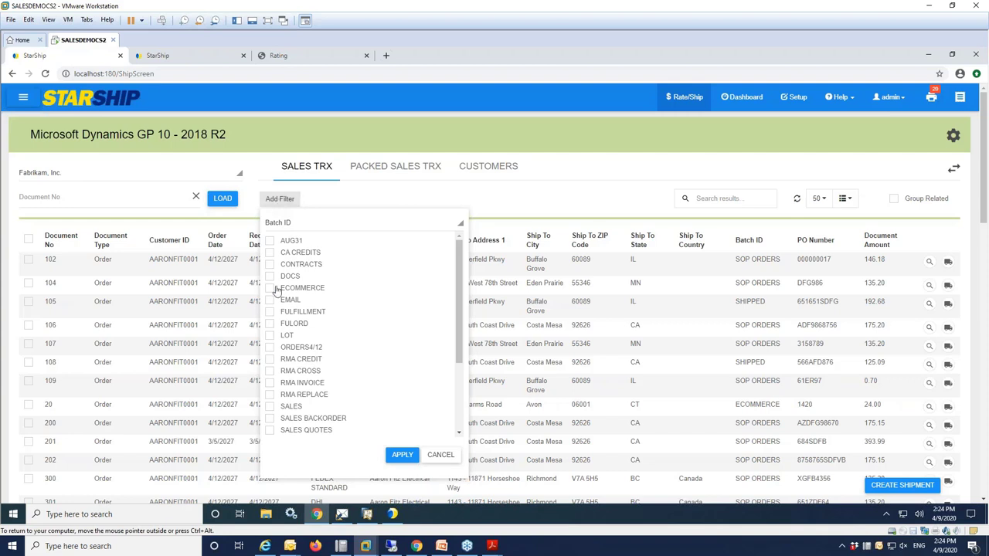
pyautogui.click(270, 288)
pyautogui.click(401, 455)
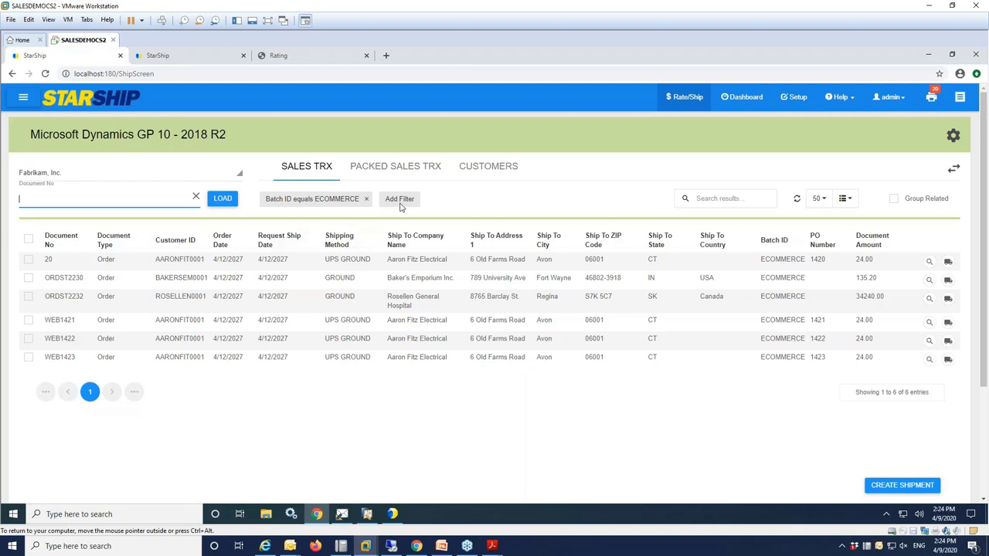
# - Add a Document No 'begins with WEB' filter, leaving WEB1421, WEB1422 and WEB1423
pyautogui.click(400, 200)
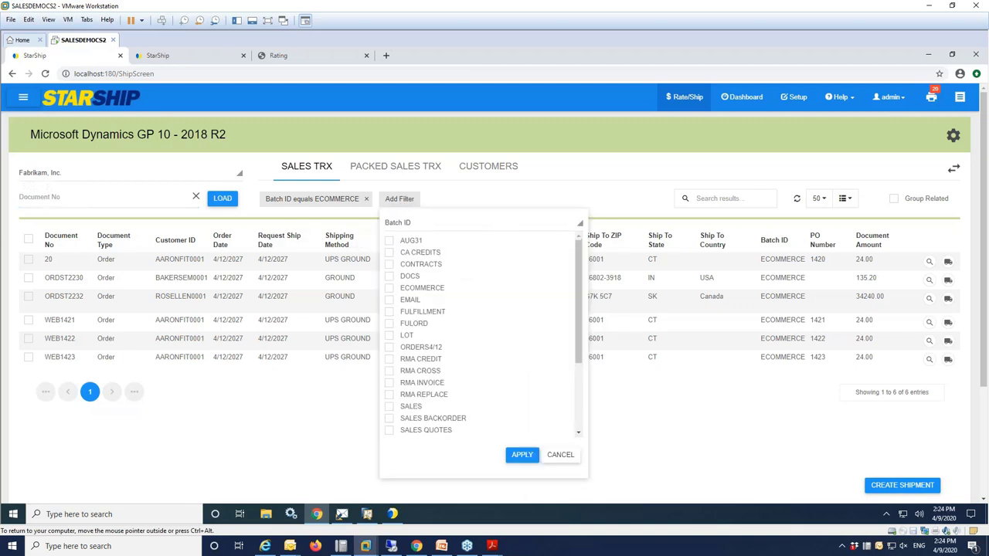
pyautogui.click(580, 224)
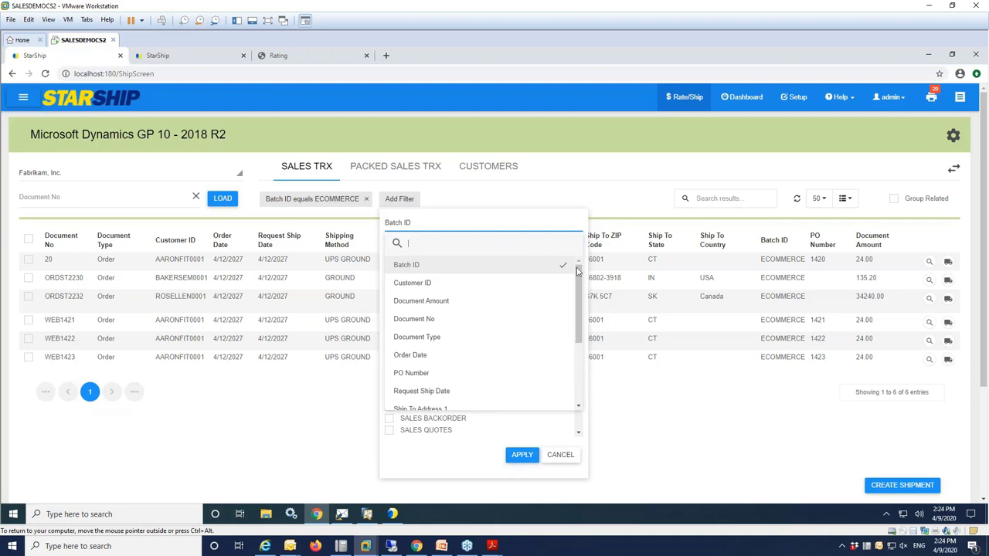
pyautogui.click(536, 320)
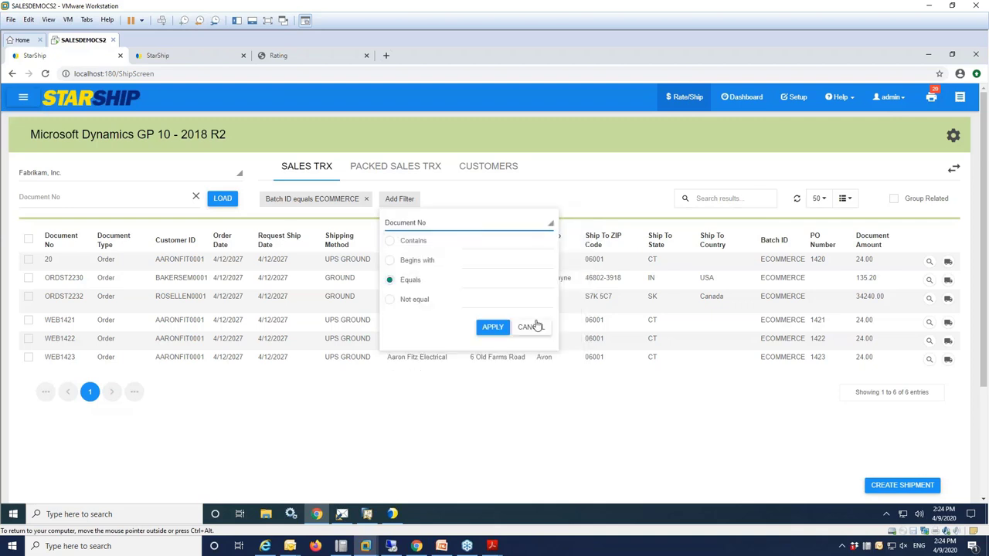
pyautogui.click(391, 262)
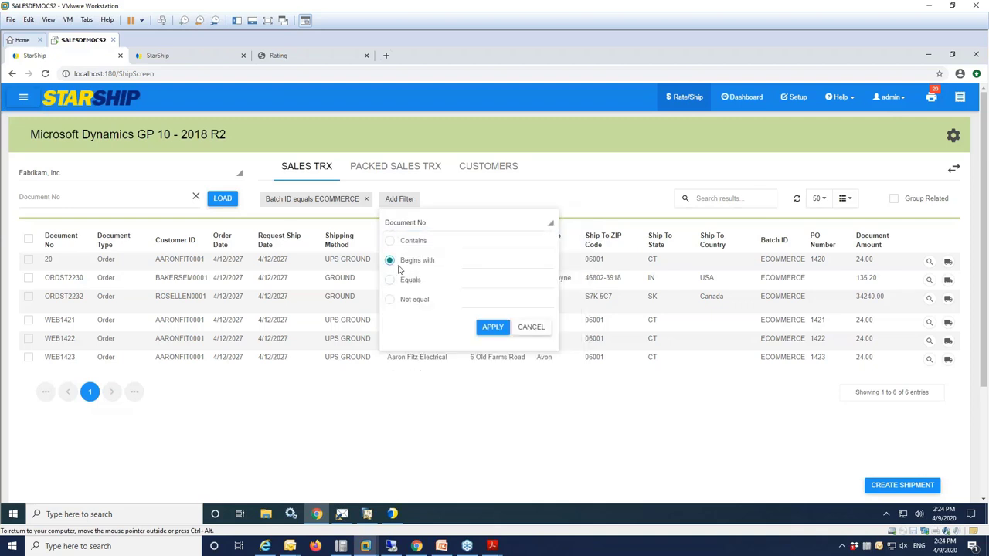
pyautogui.click(472, 262)
pyautogui.write('WEB')
pyautogui.click(491, 327)
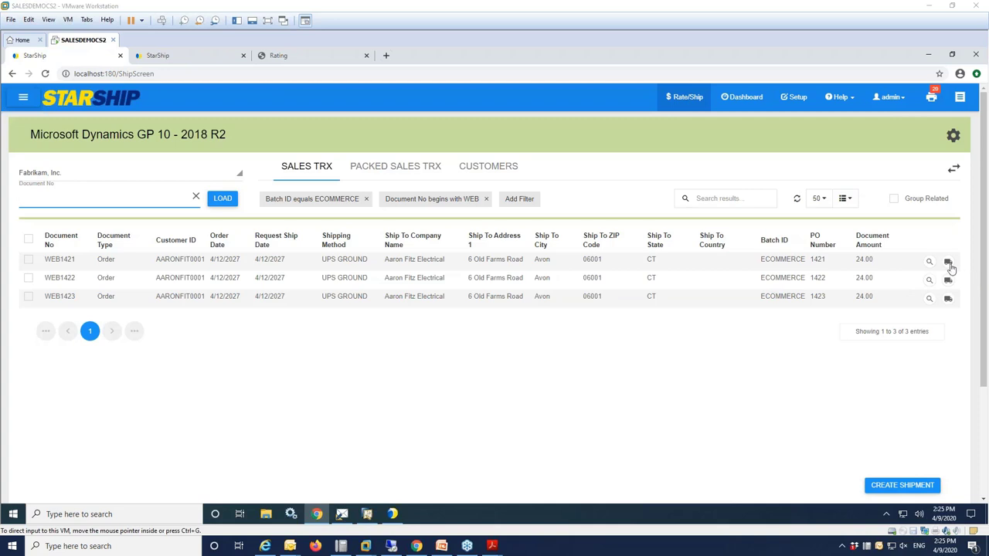
# - Start a New Parcel Shipment for order WEB1421, rated UPS Ground at $15.64
pyautogui.click(950, 268)
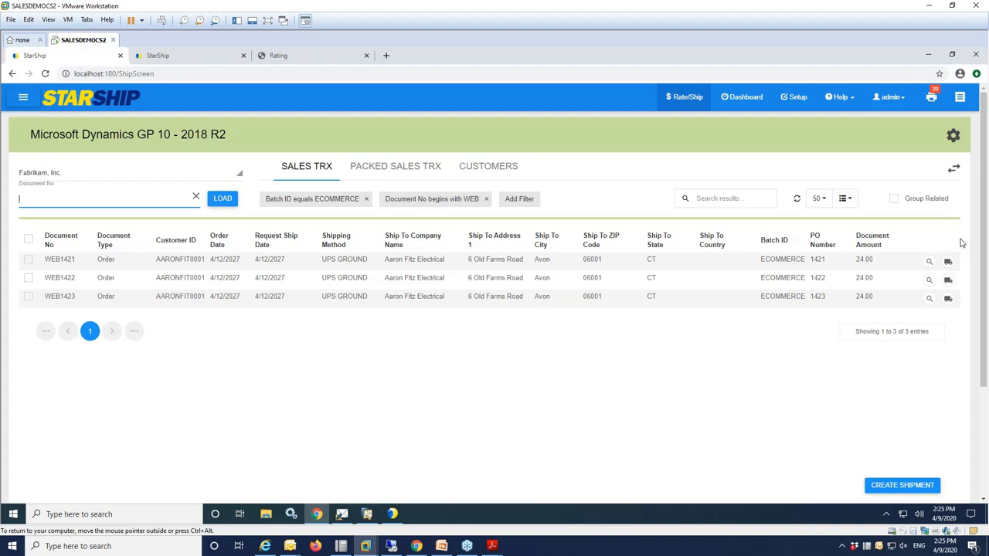
pyautogui.click(948, 263)
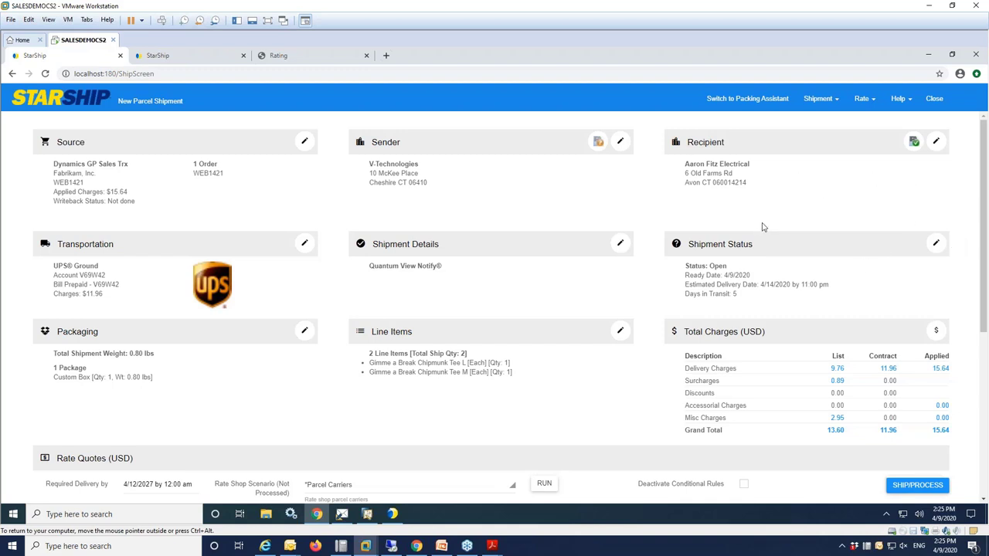
# - Expand the Source card to show WEB1421 linked to Shopify order 1421
pyautogui.click(304, 144)
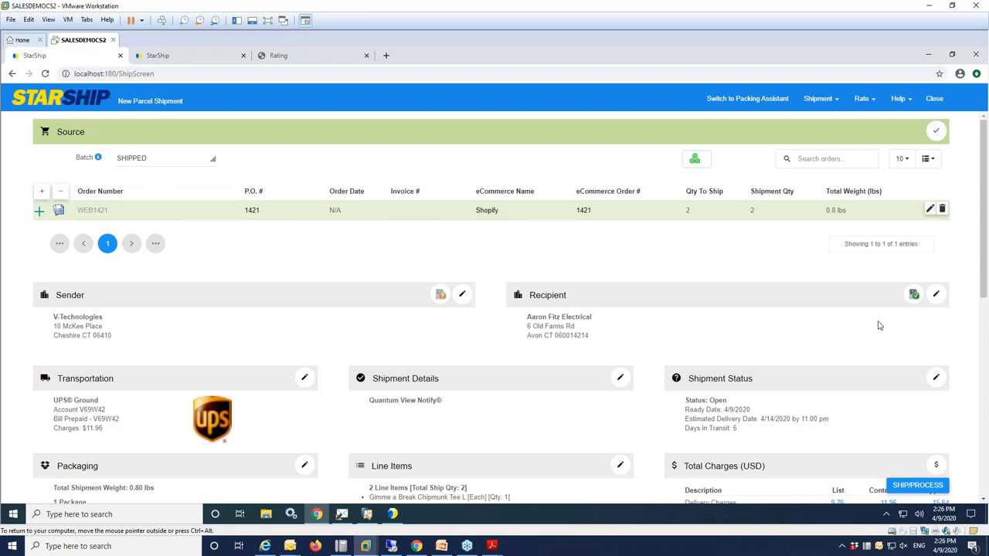
# - Open package 1, Custom Packaging at 0.8 weight, in the Packing Assistant
pyautogui.scroll(-1, 972, 280)
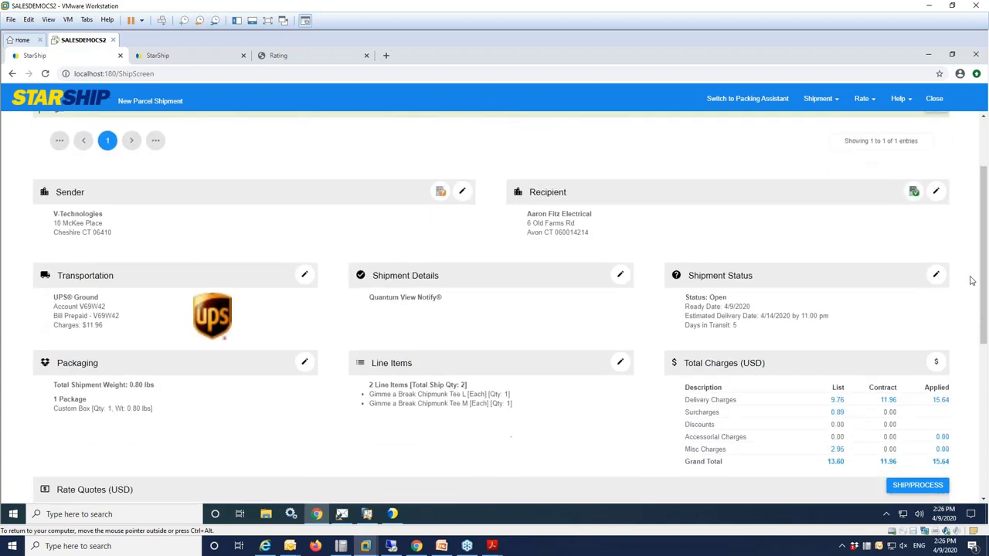
pyautogui.scroll(-1, 972, 280)
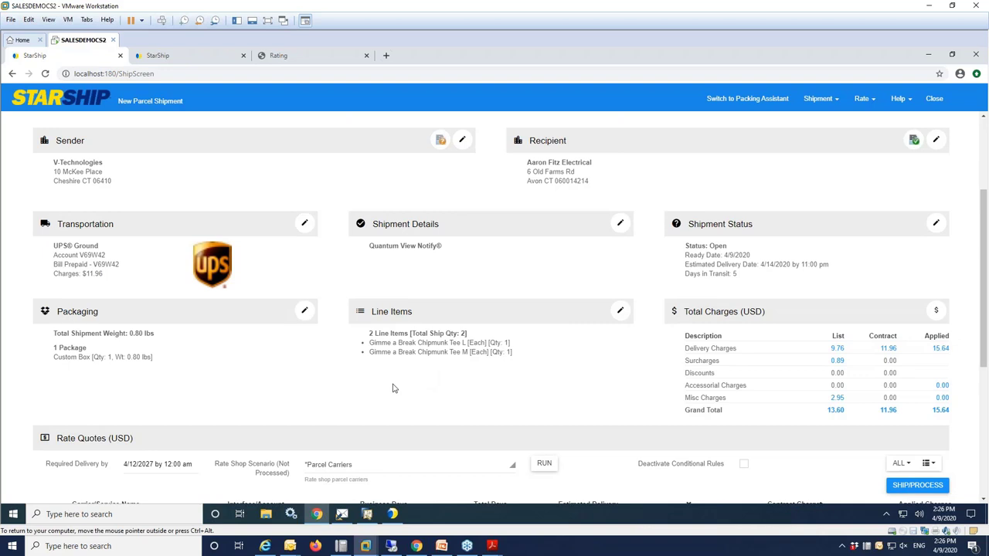
pyautogui.click(304, 313)
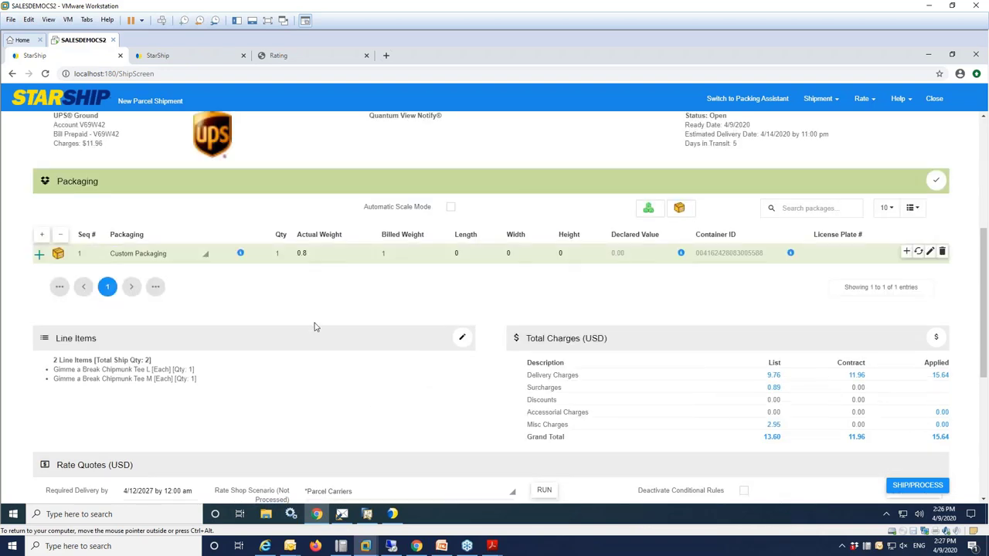
pyautogui.click(40, 255)
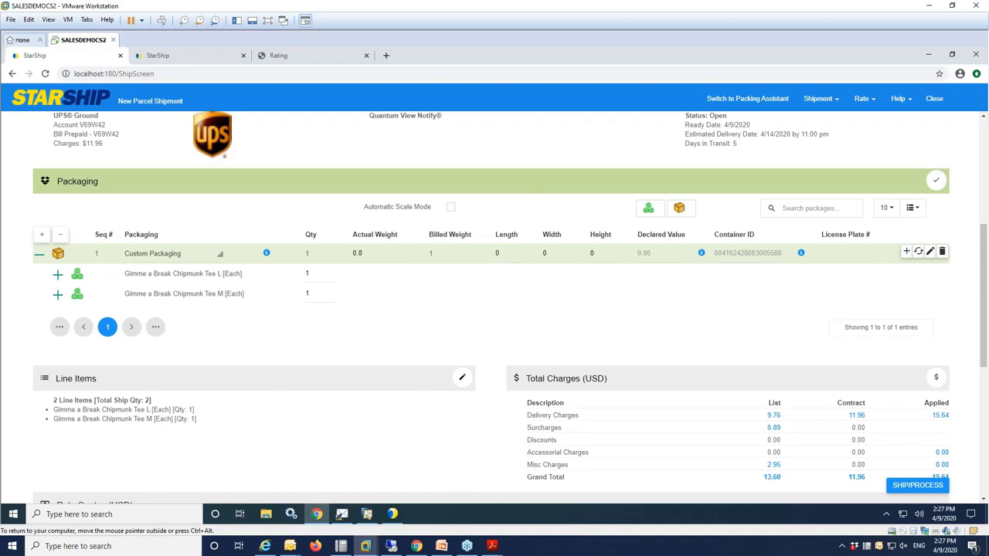
pyautogui.click(745, 100)
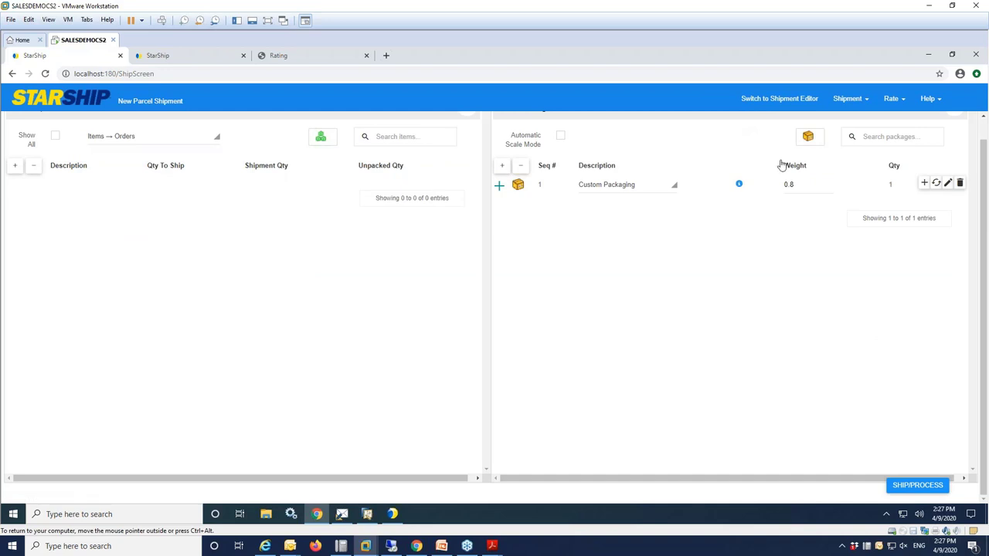
# - Add package 2, move the Chipmunk Tee M into it and set its weight to 1 lb
pyautogui.click(807, 139)
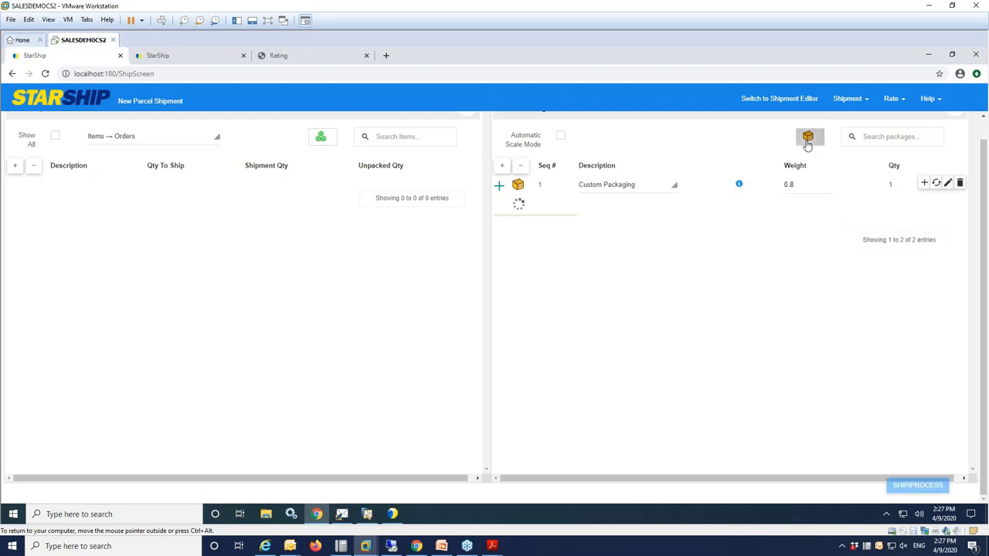
pyautogui.click(499, 185)
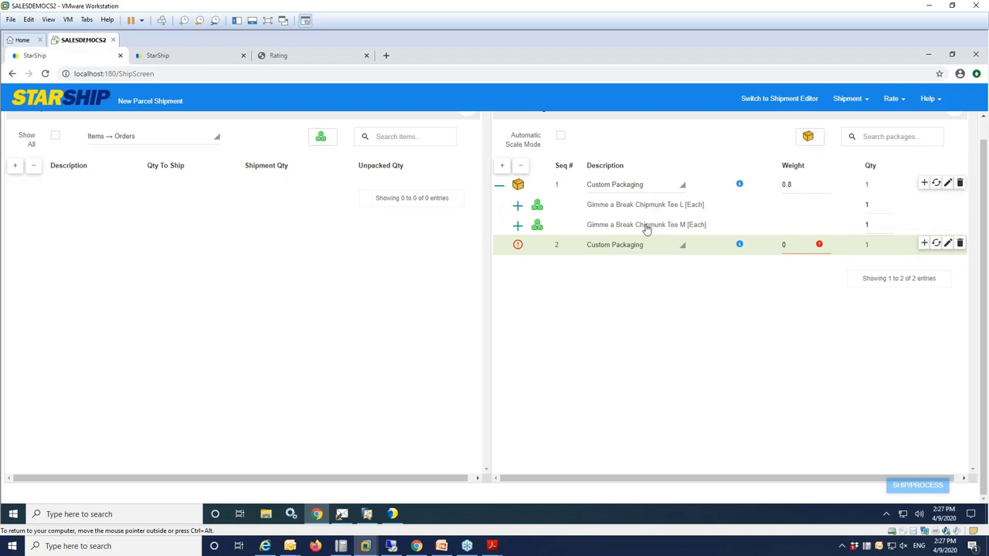
pyautogui.moveTo(638, 225); pyautogui.dragTo(641, 256)
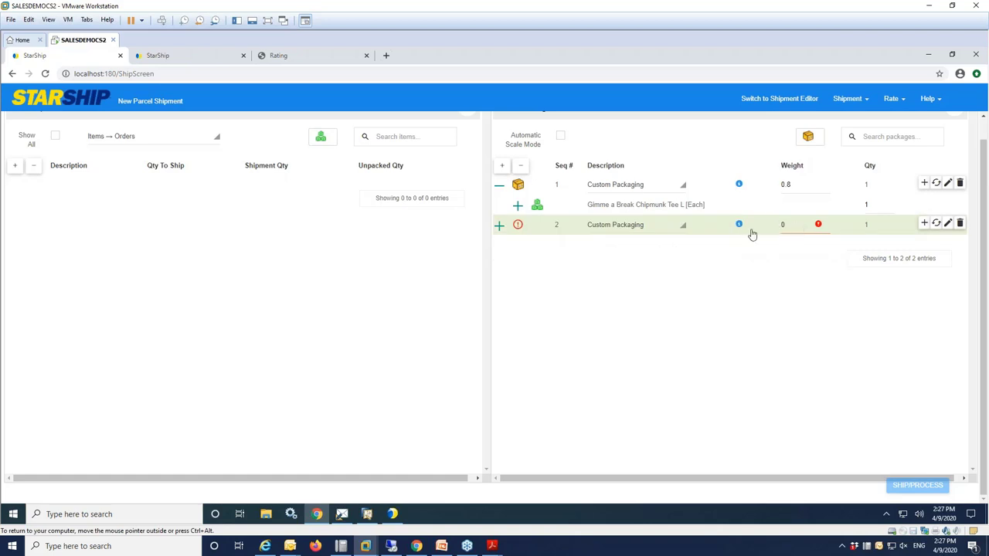
pyautogui.click(778, 229)
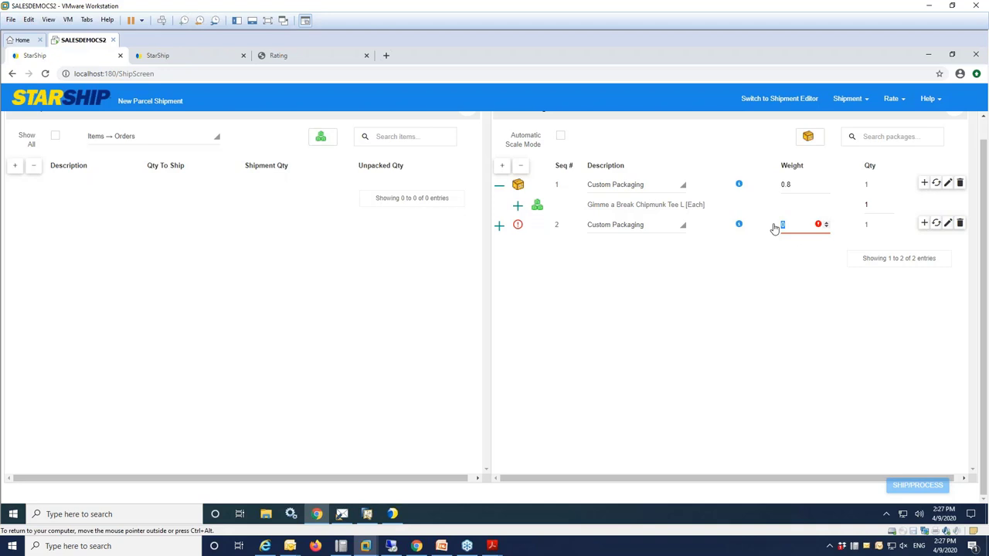
pyautogui.write('1')
pyautogui.click(775, 228)
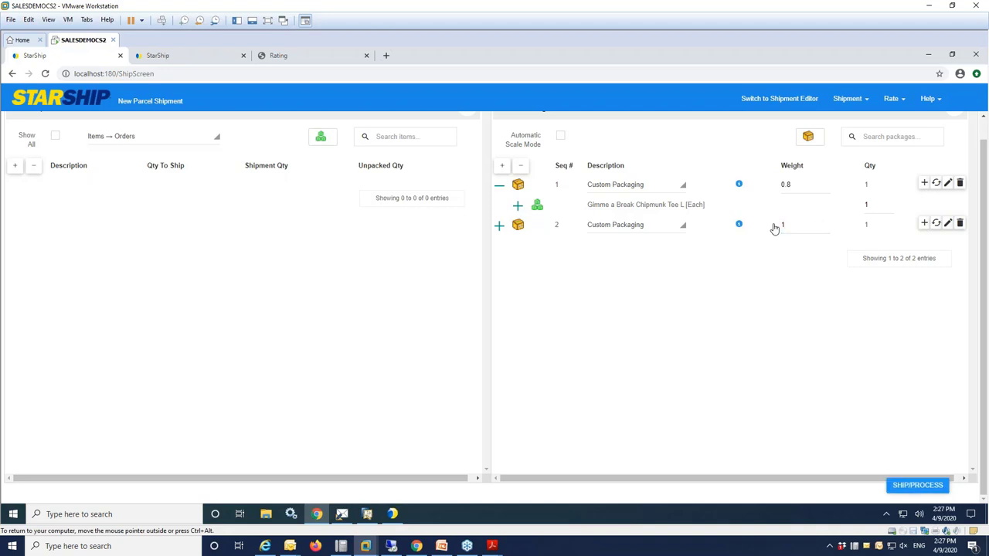
pyautogui.click(781, 100)
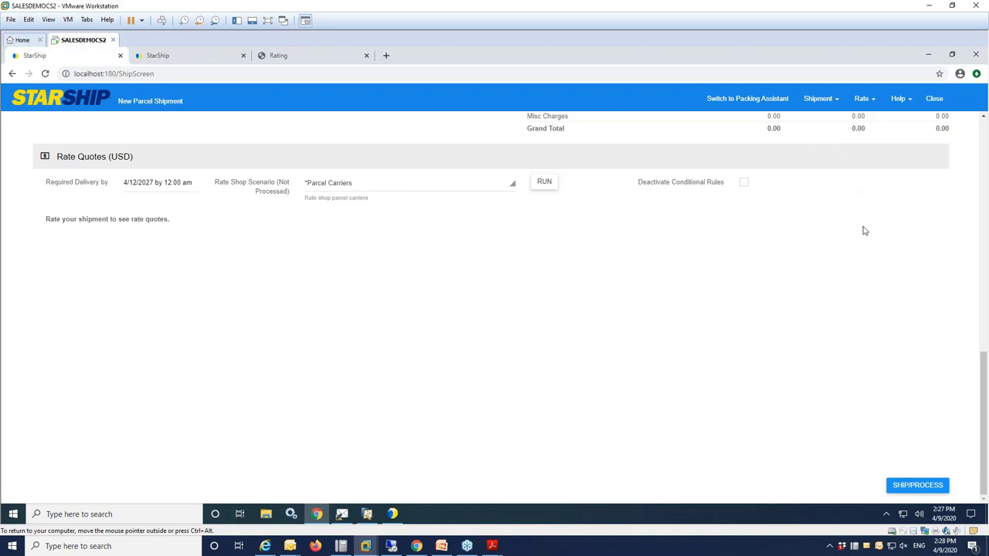
# - Run the Parcel Carriers rate shop and select UPS Ground at 31.28
pyautogui.scroll(1, 864, 233)
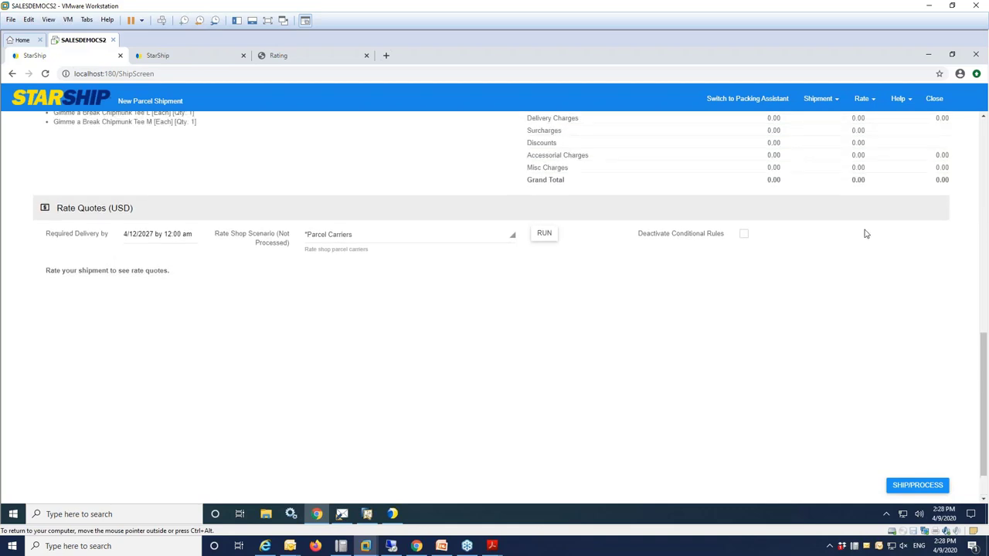
pyautogui.scroll(5, 864, 233)
pyautogui.scroll(2, 730, 251)
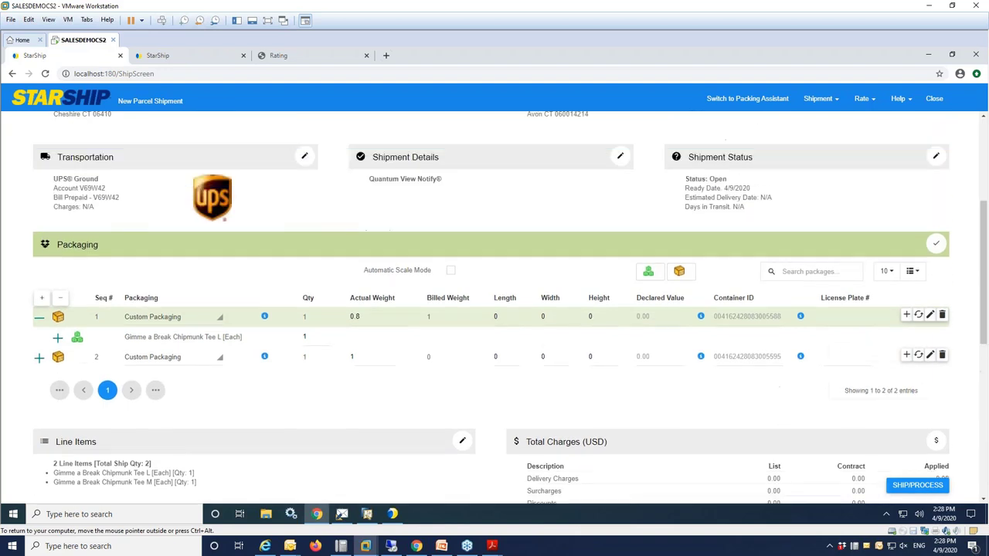
pyautogui.scroll(-4, 851, 309)
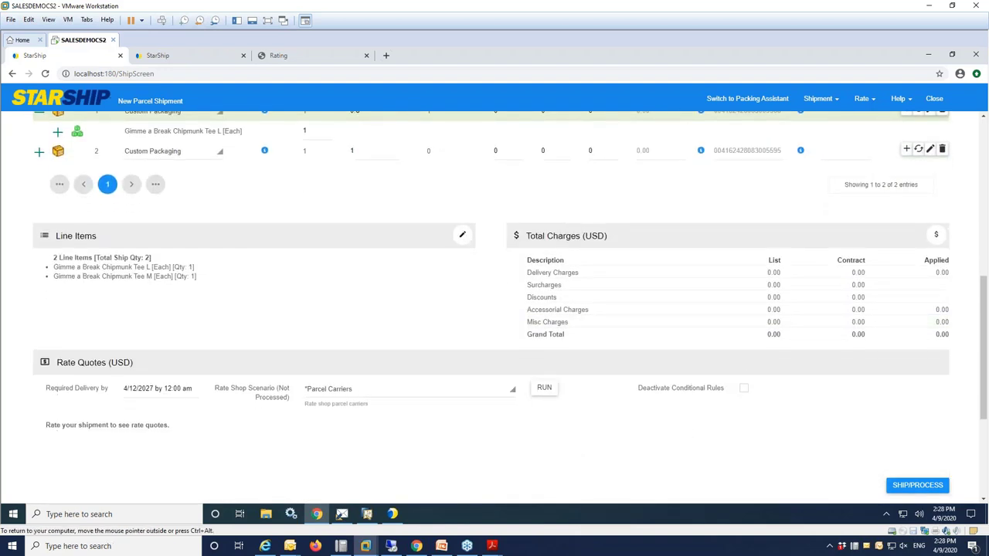
pyautogui.click(543, 388)
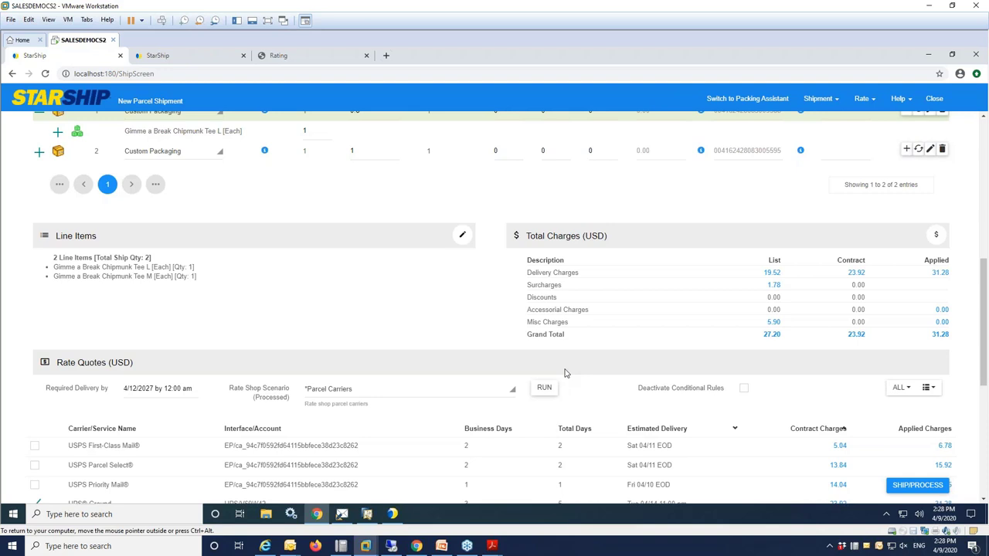
pyautogui.scroll(-2, 567, 371)
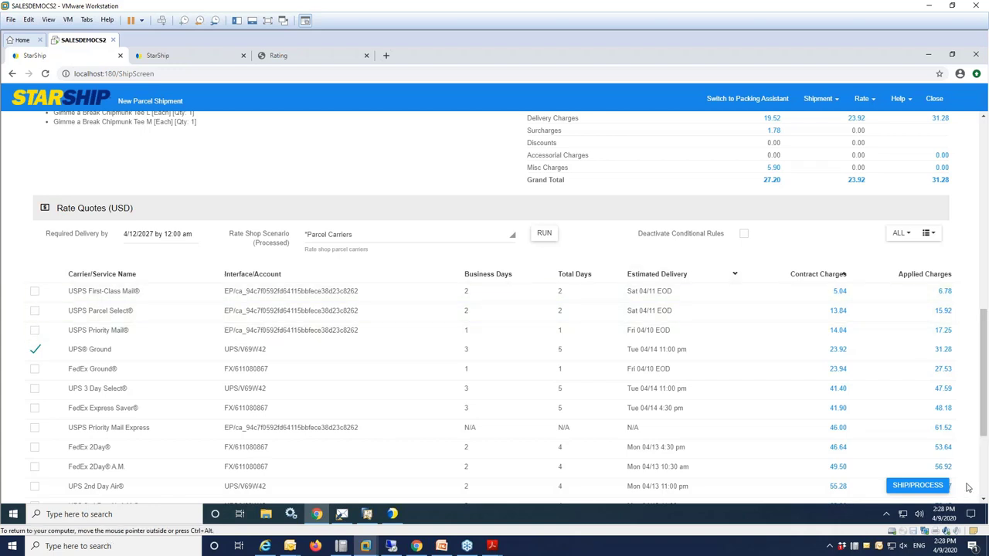
# - Process WEB1421 via UPS Ground and close the generated label and packing list PDF
pyautogui.click(927, 486)
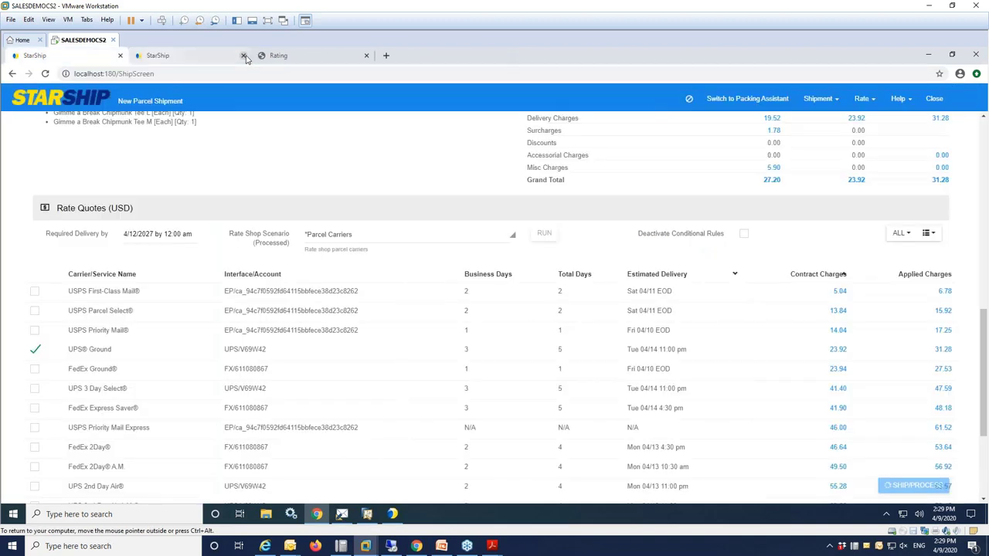
pyautogui.click(243, 55)
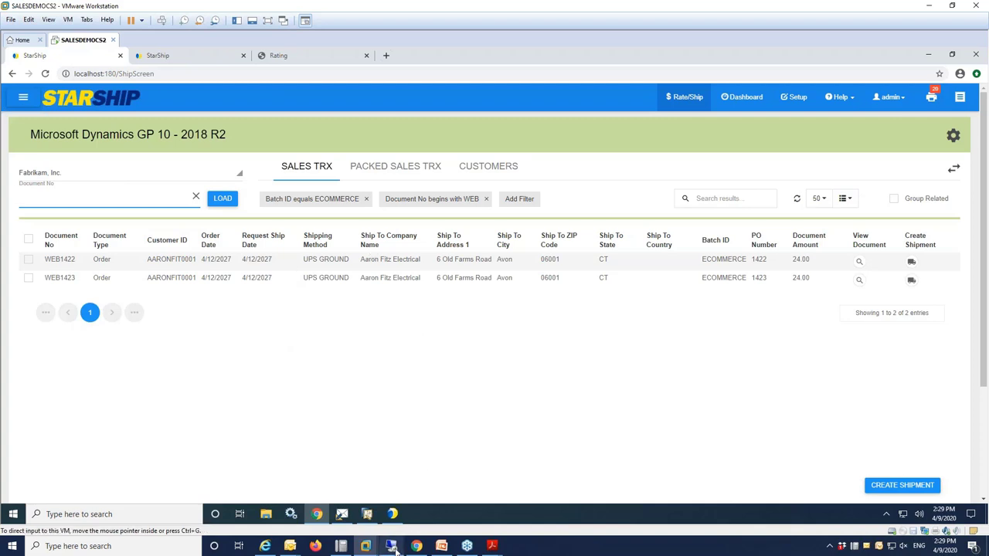
# - Load WEB1421 in GP Sales Transaction Entry and view its note listing both tracking numbers
pyautogui.click(390, 546)
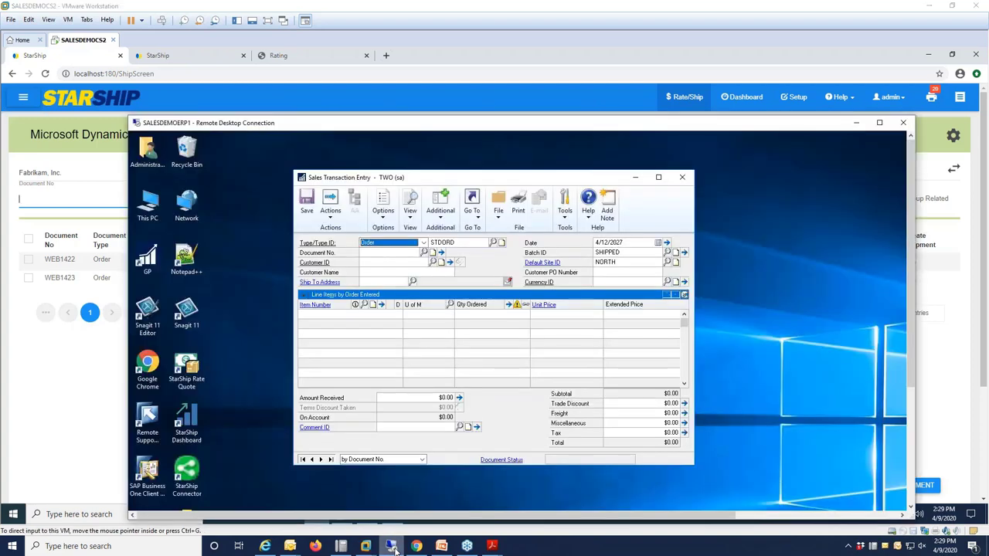
pyautogui.click(394, 254)
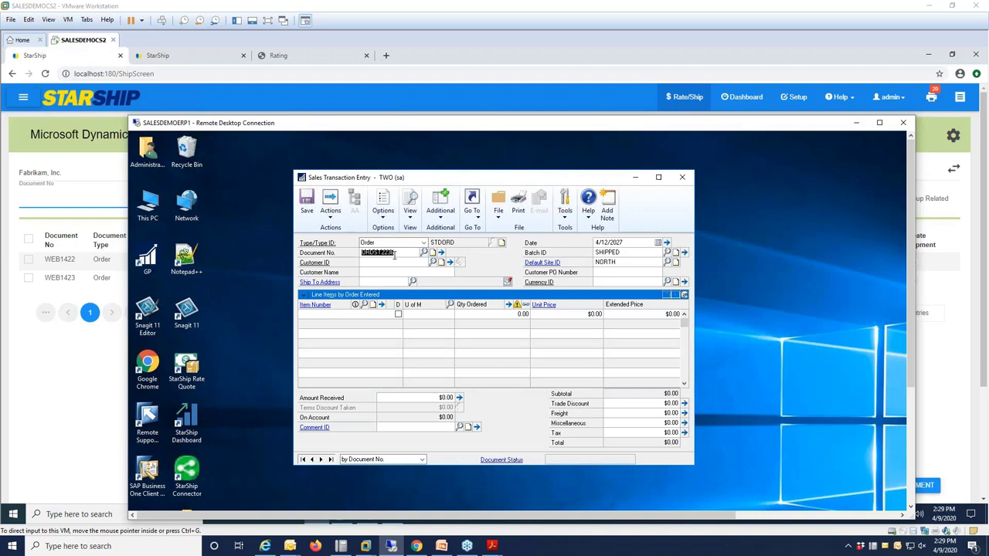
pyautogui.write('WEB1421')
pyautogui.press('Tab')
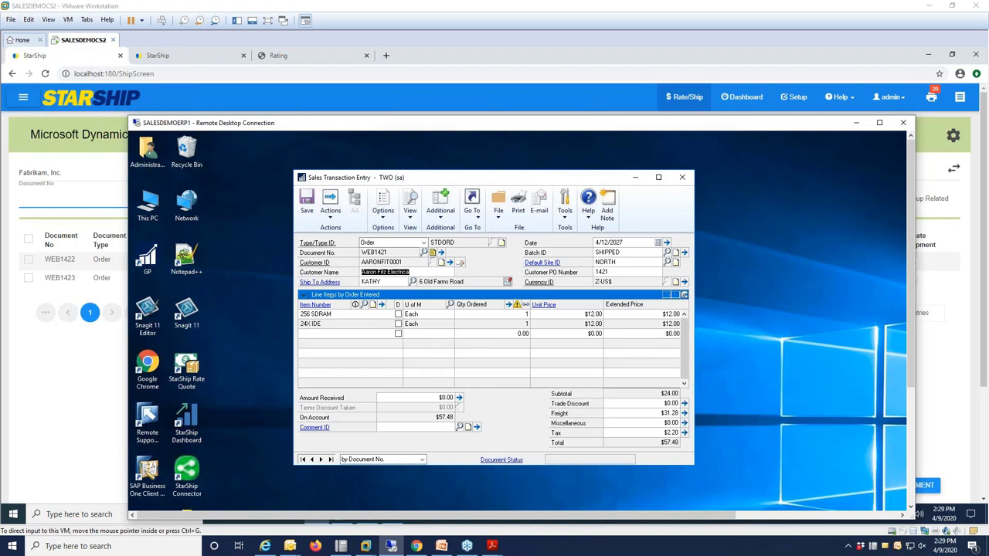
pyautogui.click(432, 253)
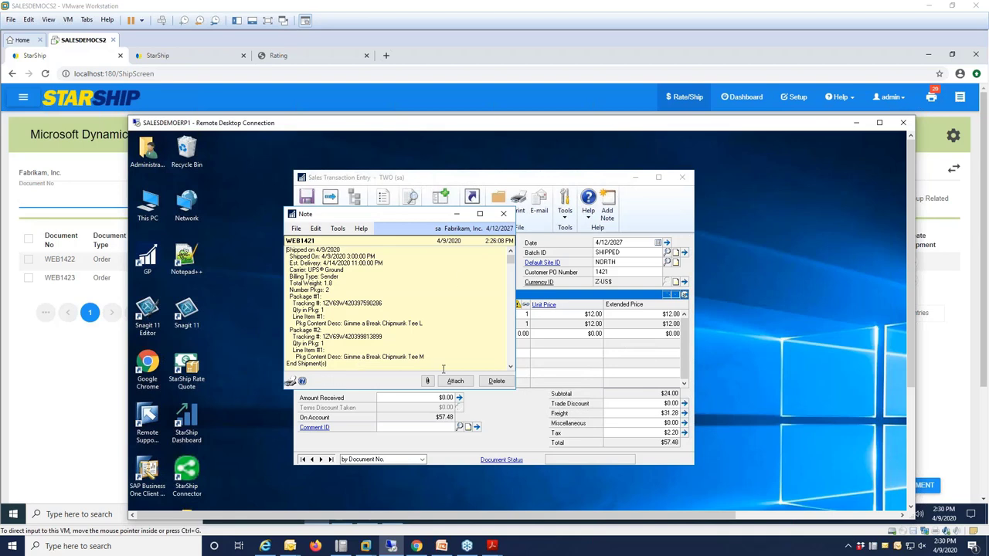
# - Close the shipment note on sales order WEB1421 to show its $57.48 total
pyautogui.click(504, 216)
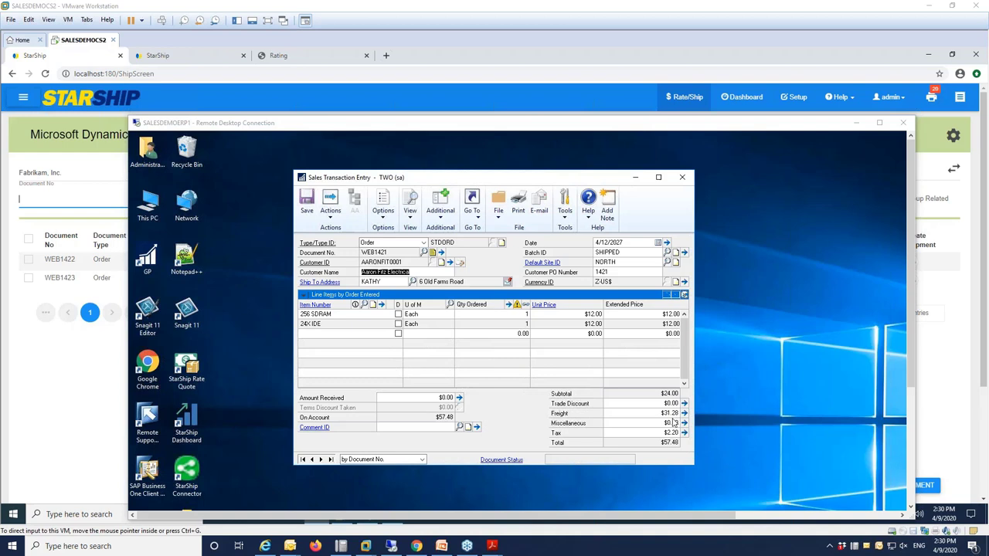
# - Review WEB1421's two tracking numbers in the User-Defined fields window, then close it
pyautogui.click(481, 220)
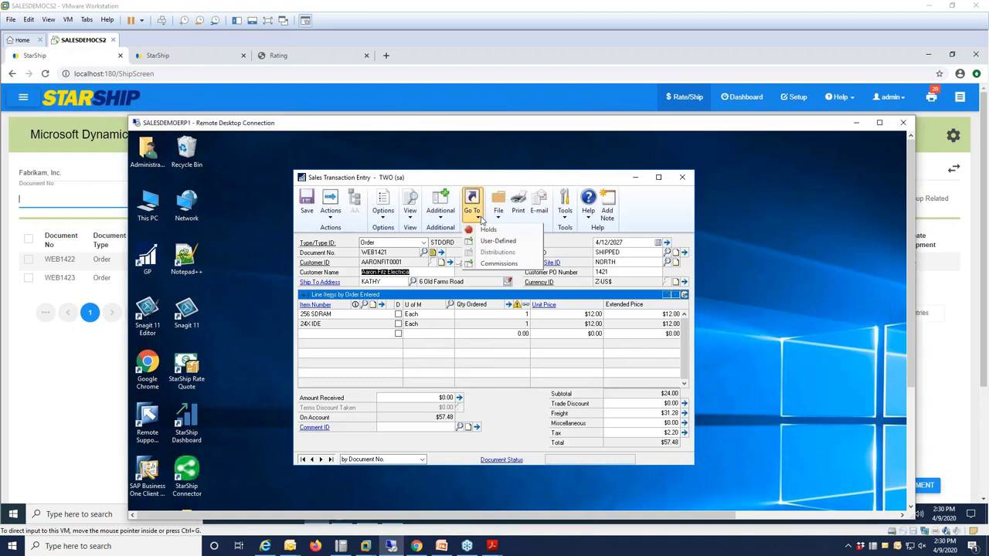
pyautogui.click(494, 236)
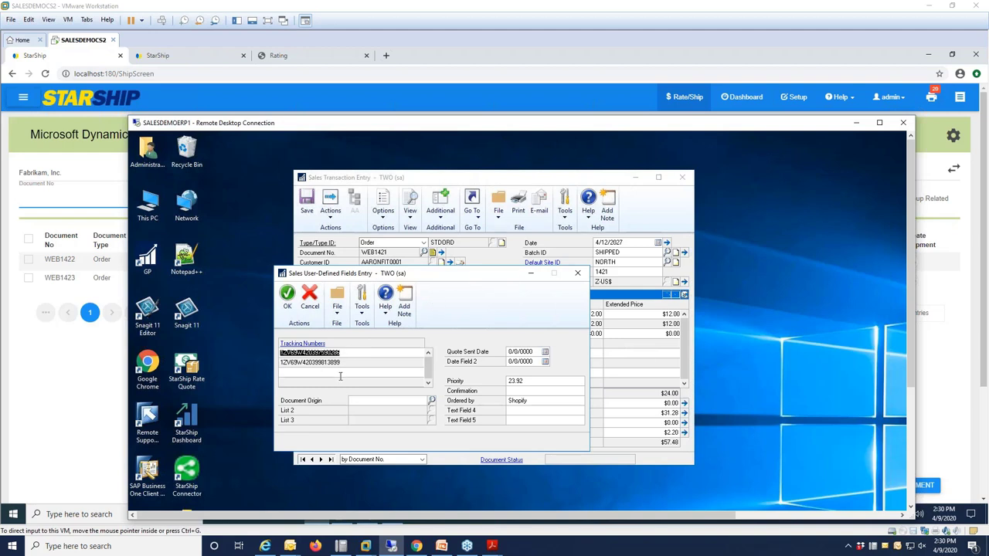
pyautogui.click(340, 376)
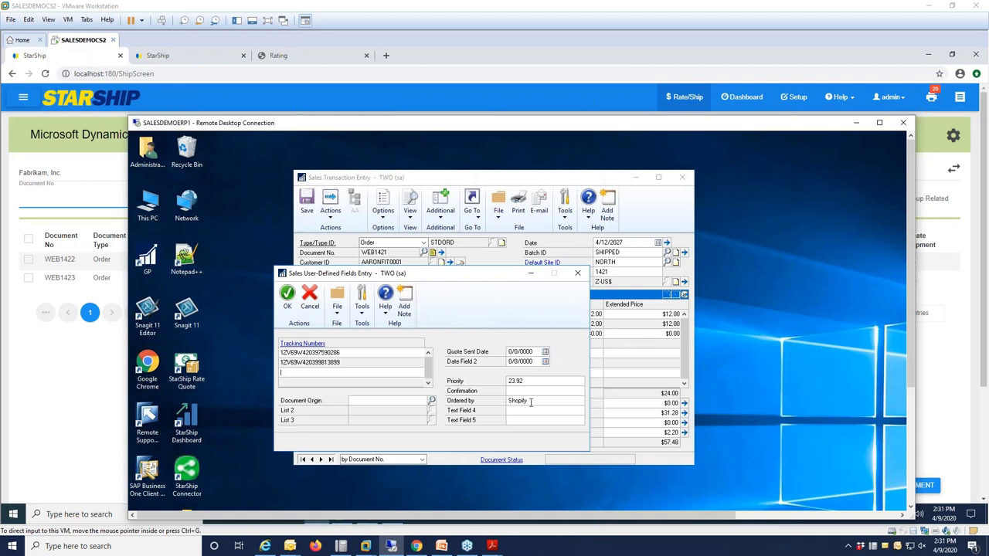
pyautogui.click(577, 273)
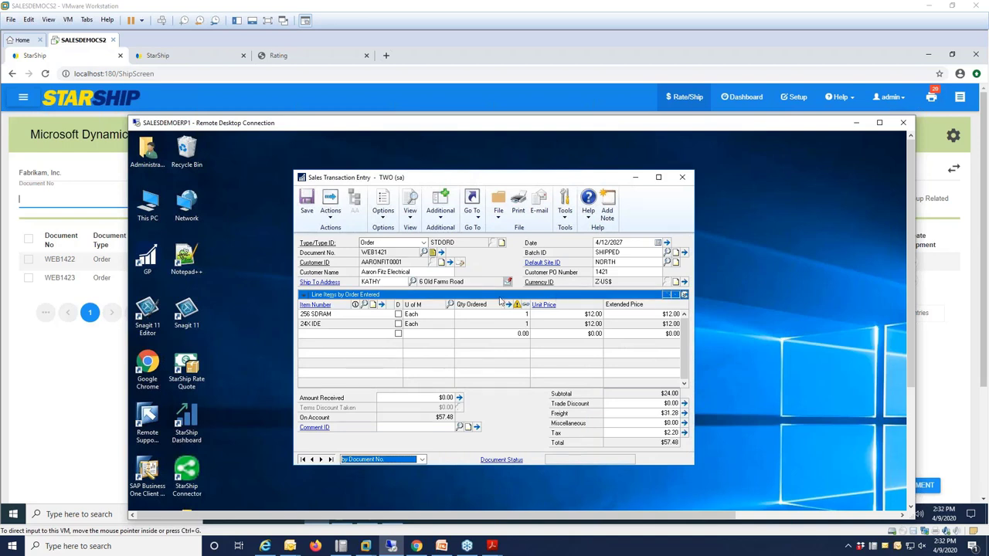
# - Save order WEB1421 in Dynamics GP and switch to the Shopify orders page
pyautogui.click(305, 200)
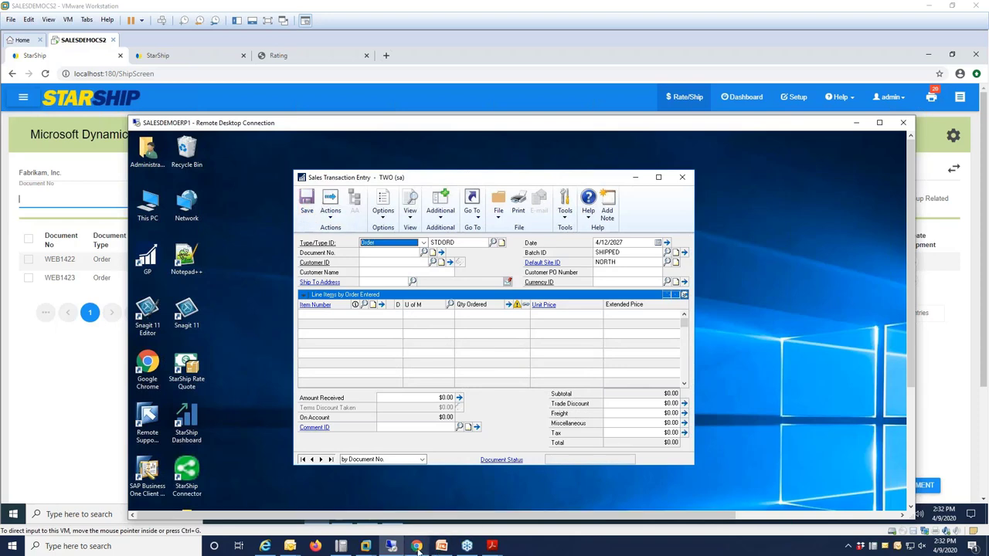
pyautogui.moveTo(418, 550)
pyautogui.click(414, 526)
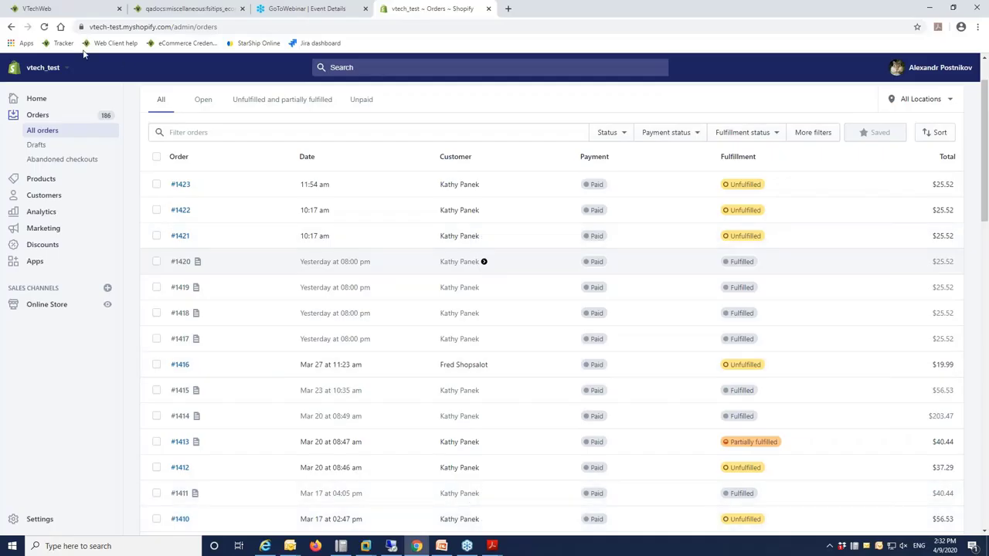
# - Reload the Shopify orders list and open order #1421 in a new tab
pyautogui.click(45, 27)
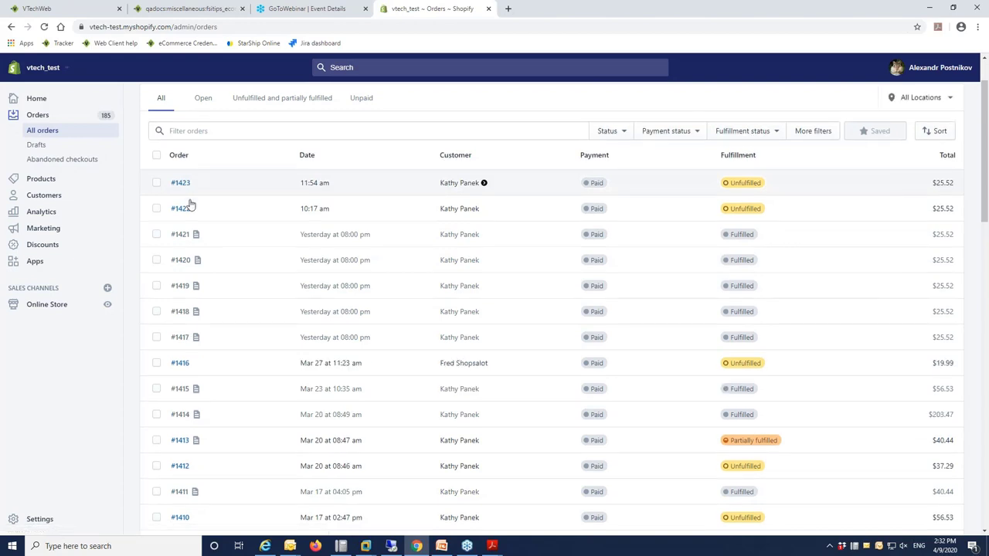
pyautogui.rightClick(183, 240)
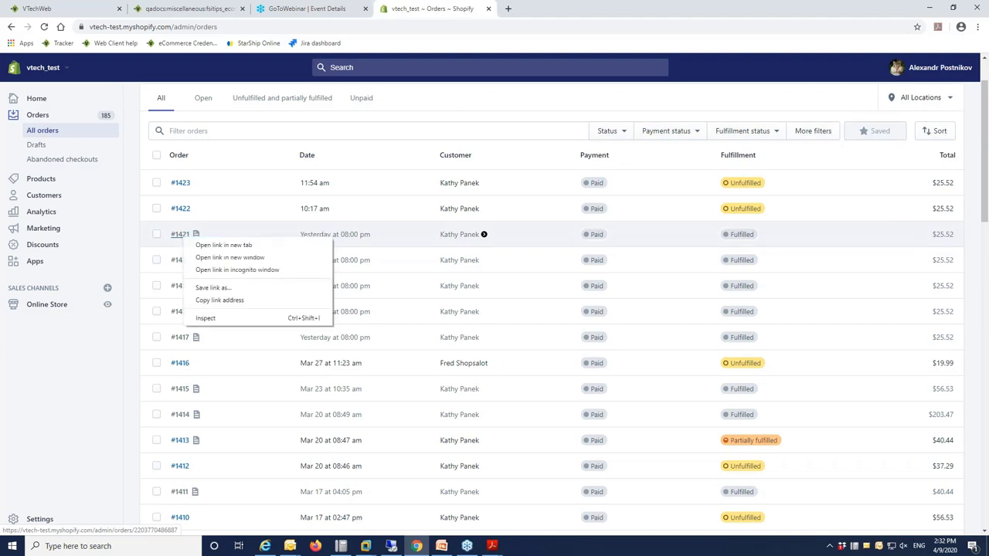
pyautogui.click(202, 245)
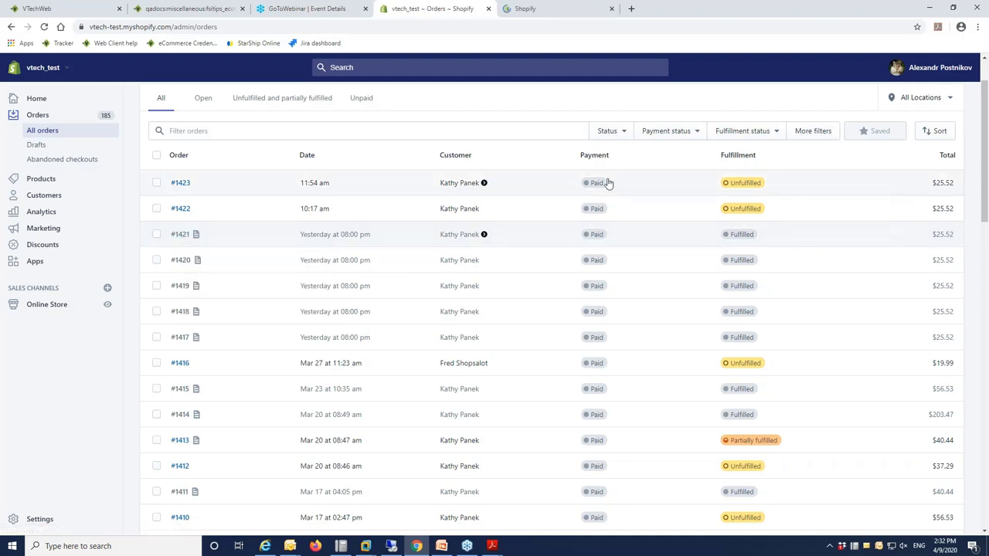
# - Review Shopify order #1421's tracking numbers and shipment notes, then minimize the browser
pyautogui.click(559, 12)
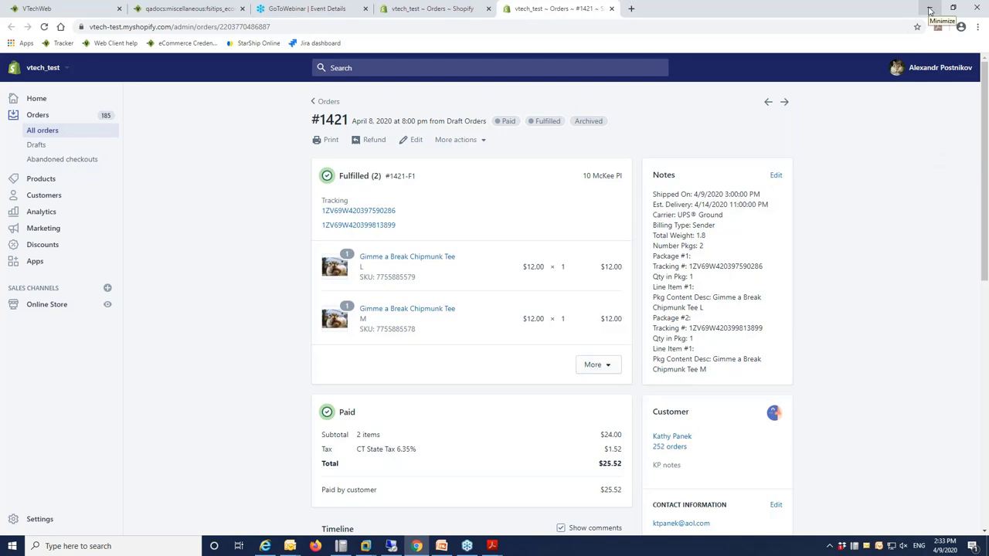
pyautogui.click(930, 11)
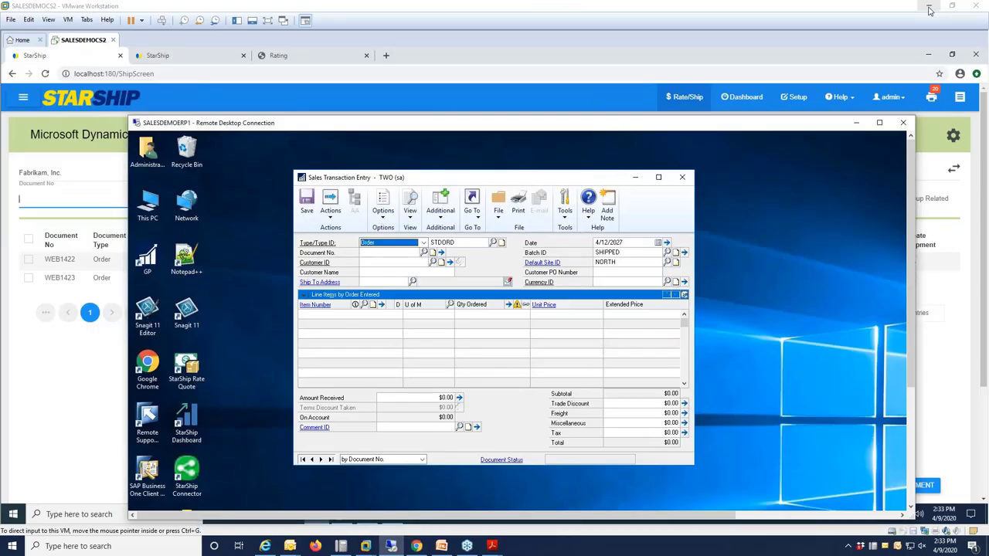
pyautogui.click(857, 123)
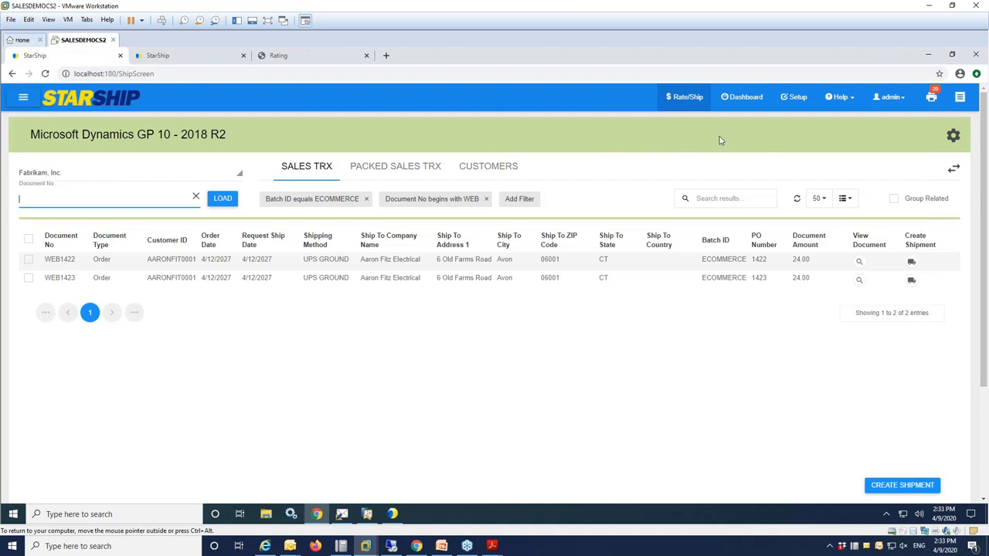
pyautogui.click(797, 103)
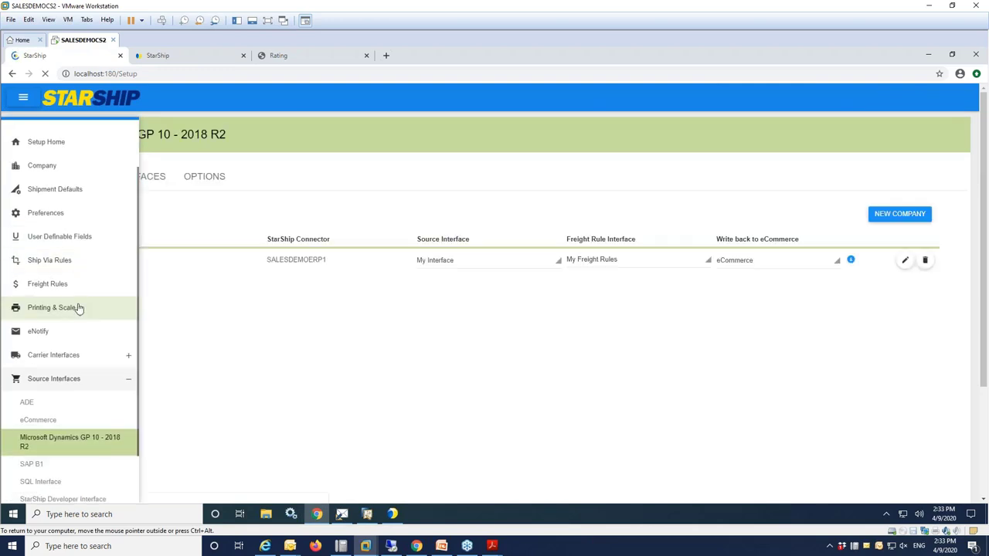
pyautogui.scroll(-1, 85, 429)
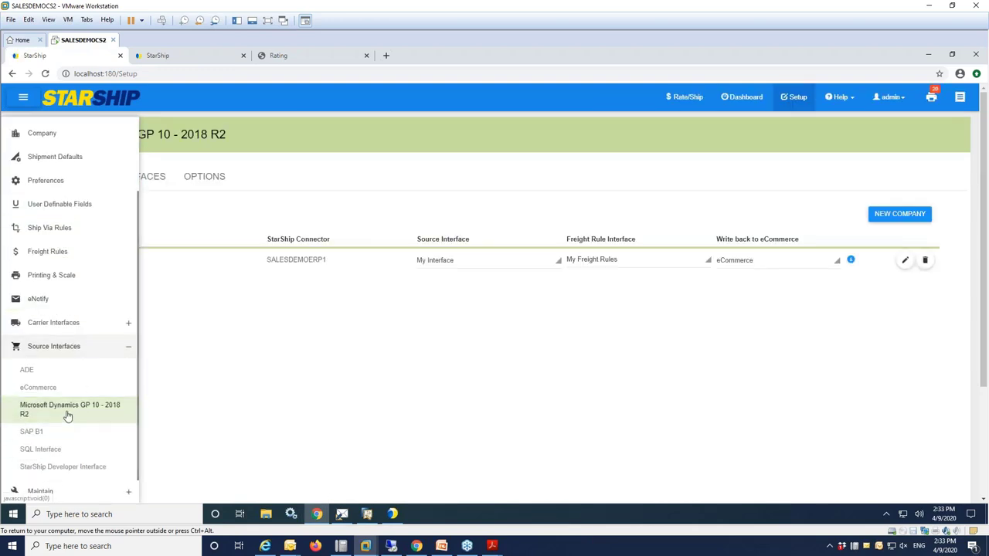
pyautogui.click(67, 415)
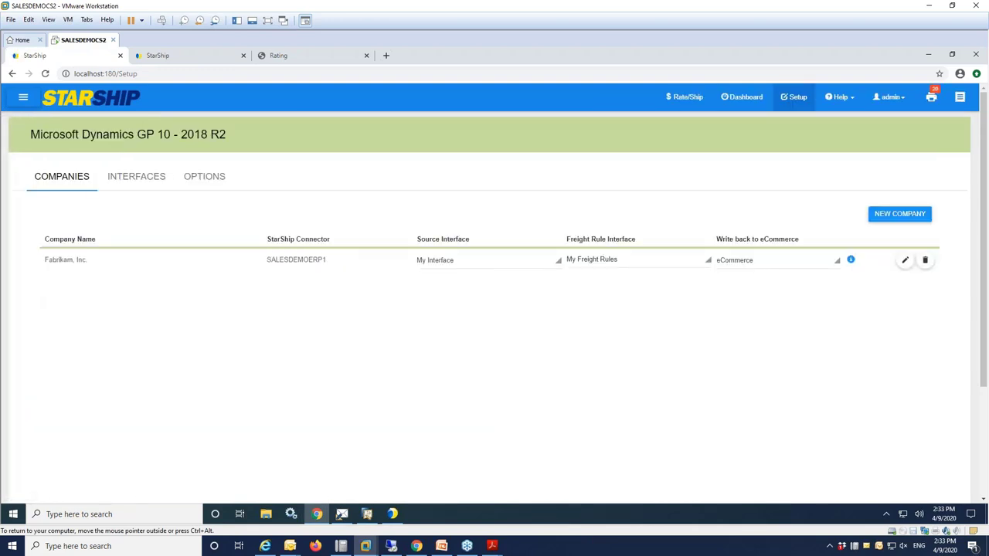
pyautogui.click(132, 185)
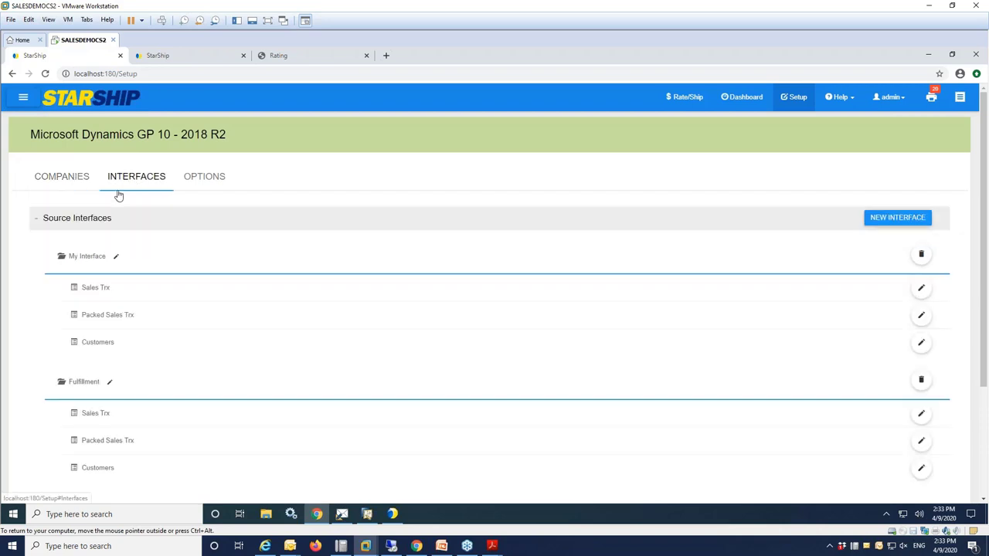
pyautogui.click(921, 289)
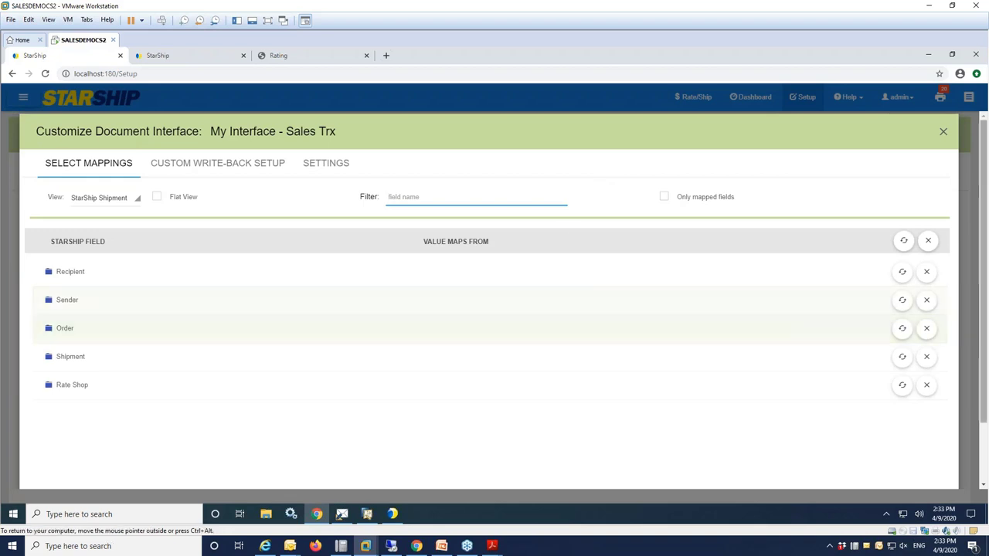
pyautogui.click(251, 331)
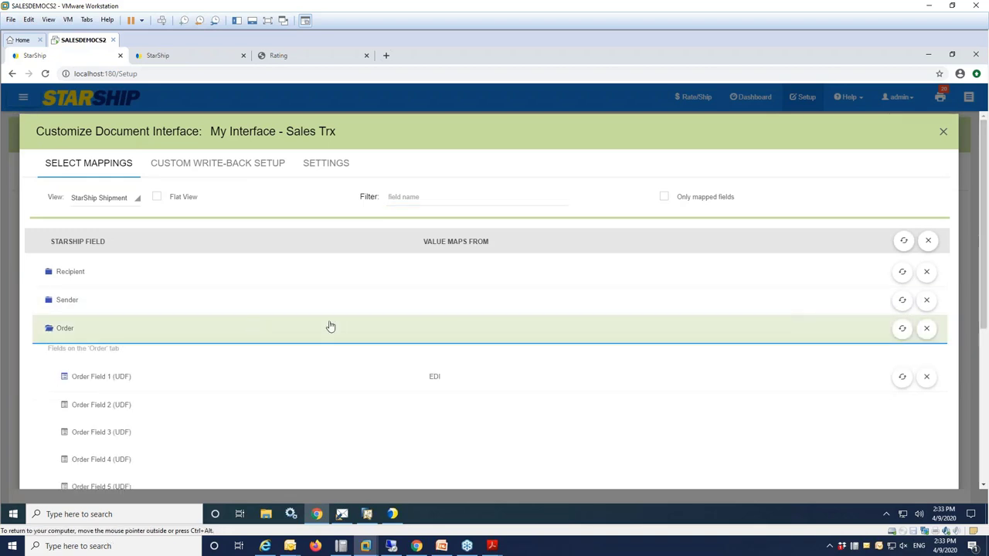
pyautogui.scroll(-3, 351, 327)
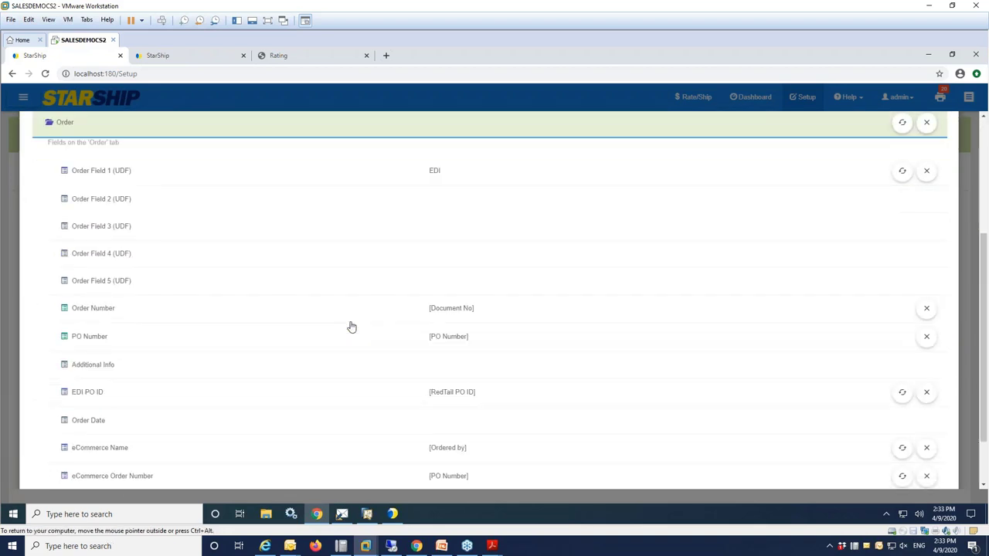
pyautogui.scroll(-1, 352, 327)
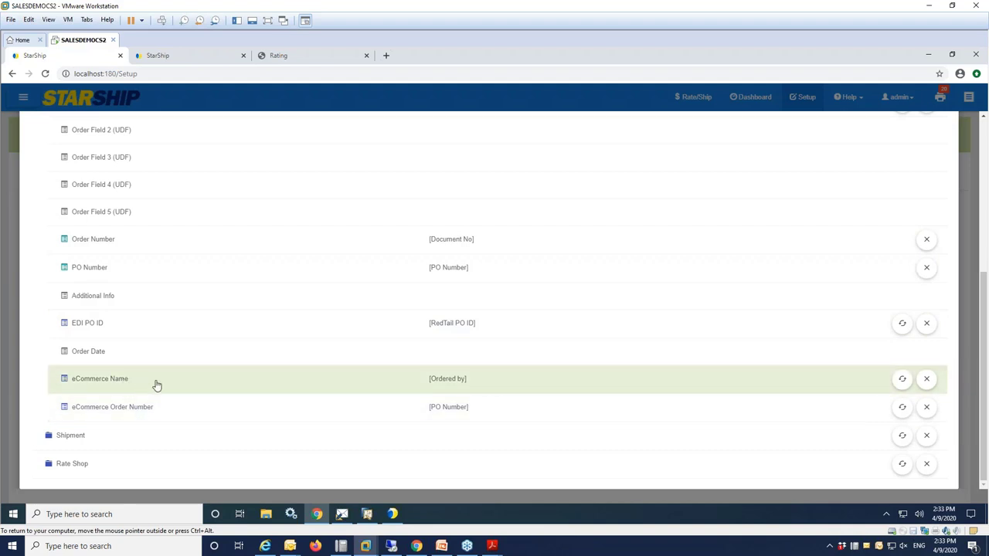
pyautogui.click(155, 381)
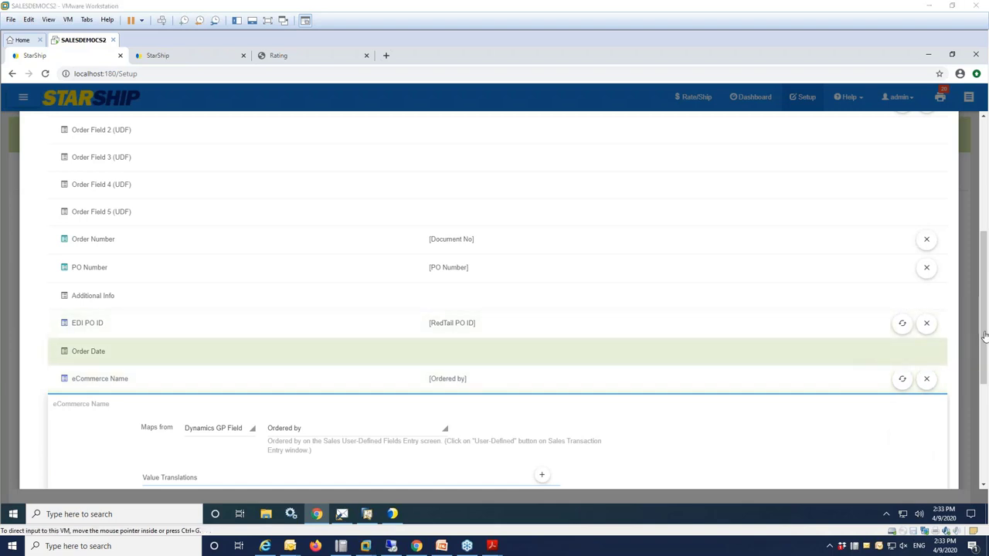
pyautogui.click(981, 386)
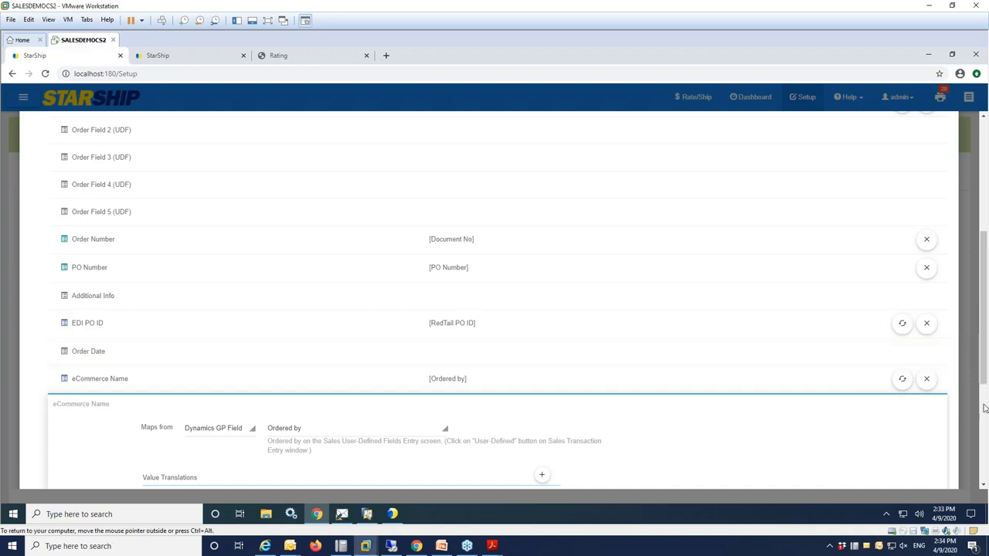
pyautogui.moveTo(985, 384); pyautogui.dragTo(974, 468)
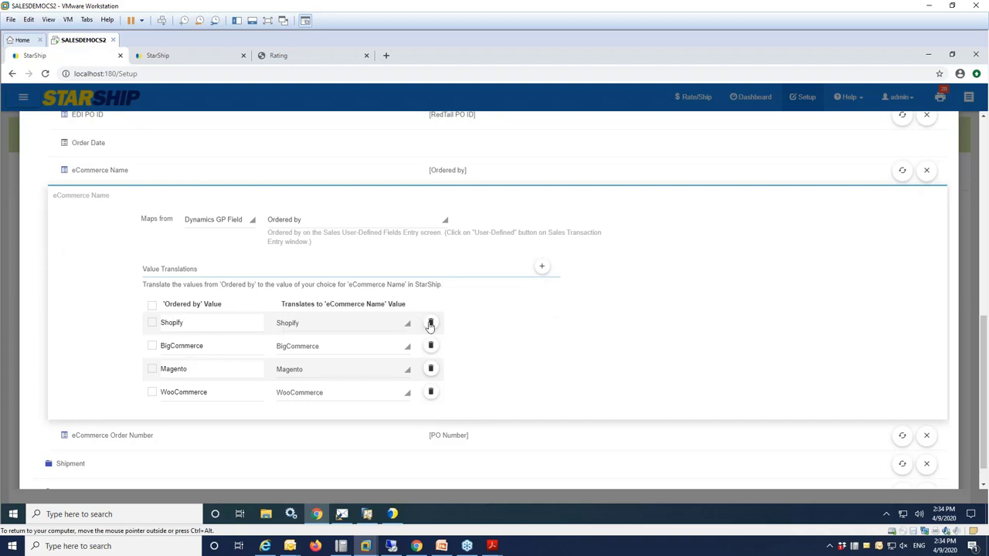
pyautogui.click(409, 325)
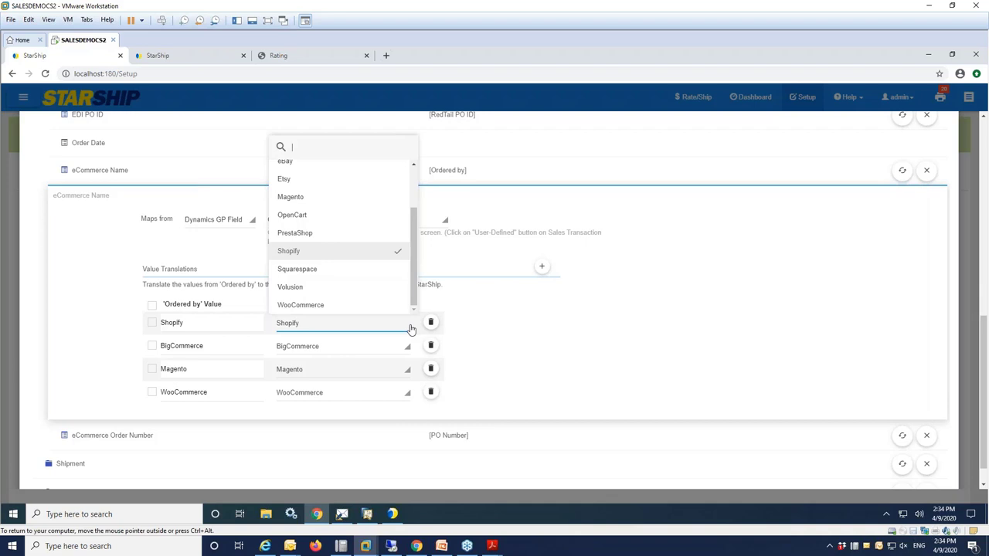
pyautogui.click(474, 324)
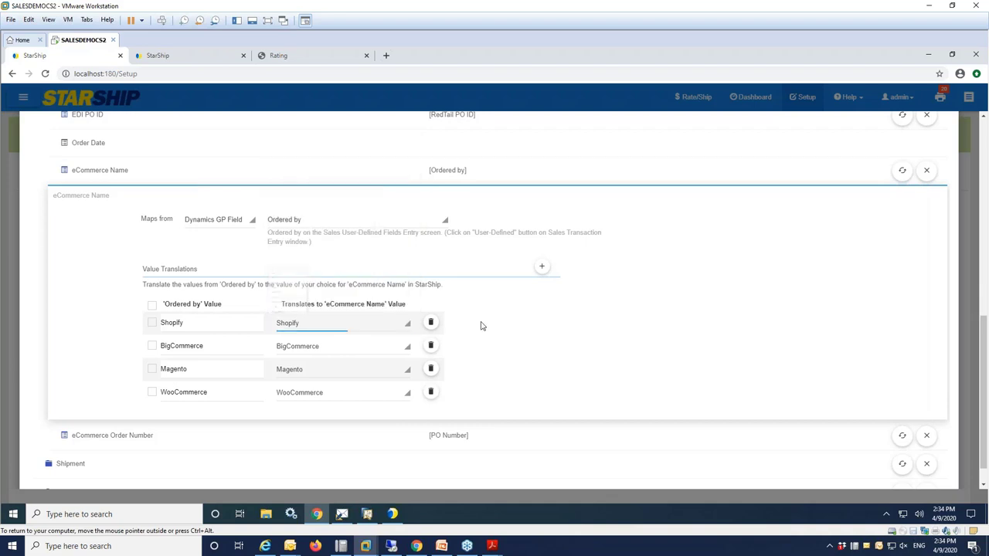
# - Collapse the eCommerce Name mapping and Order group, then close the Sales Trx customization
pyautogui.click(821, 173)
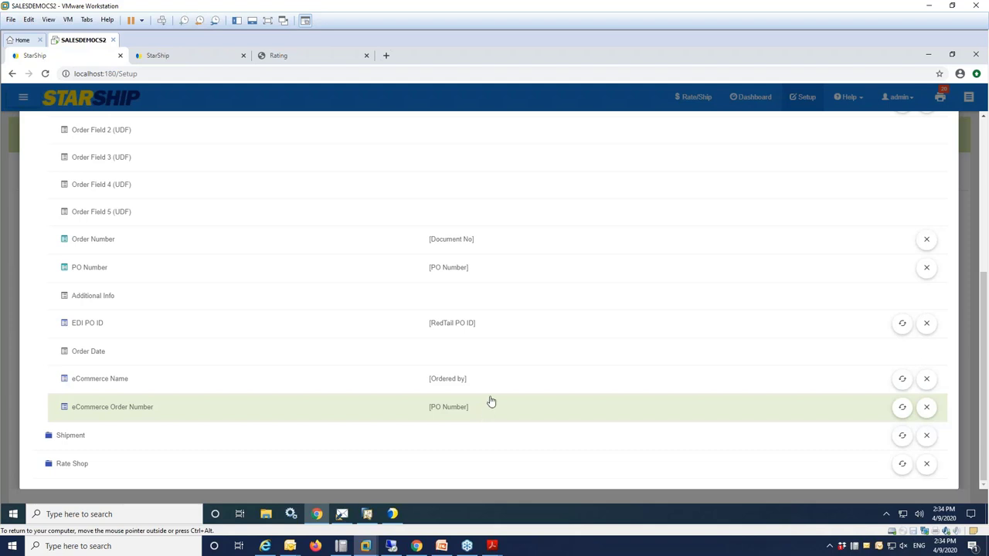
pyautogui.scroll(4, 528, 372)
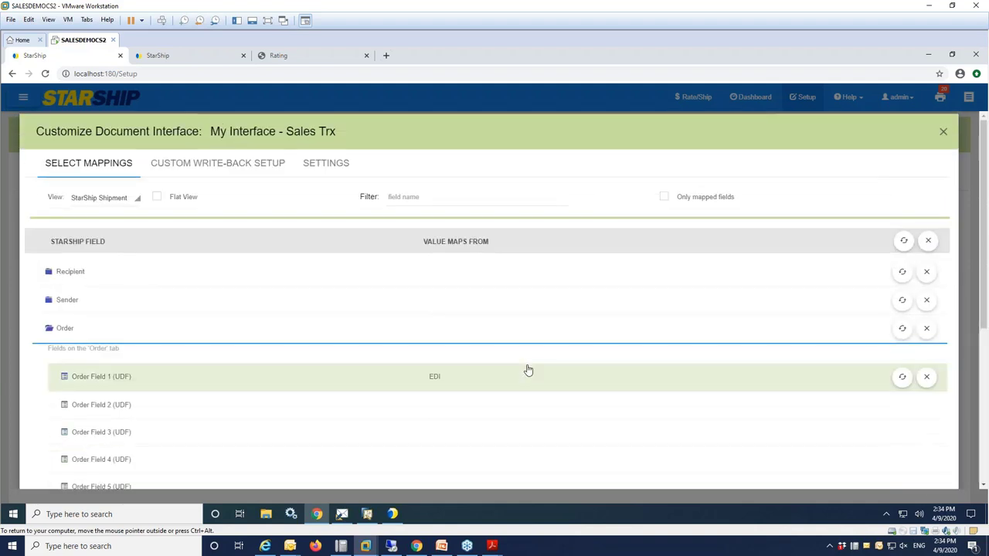
pyautogui.click(75, 332)
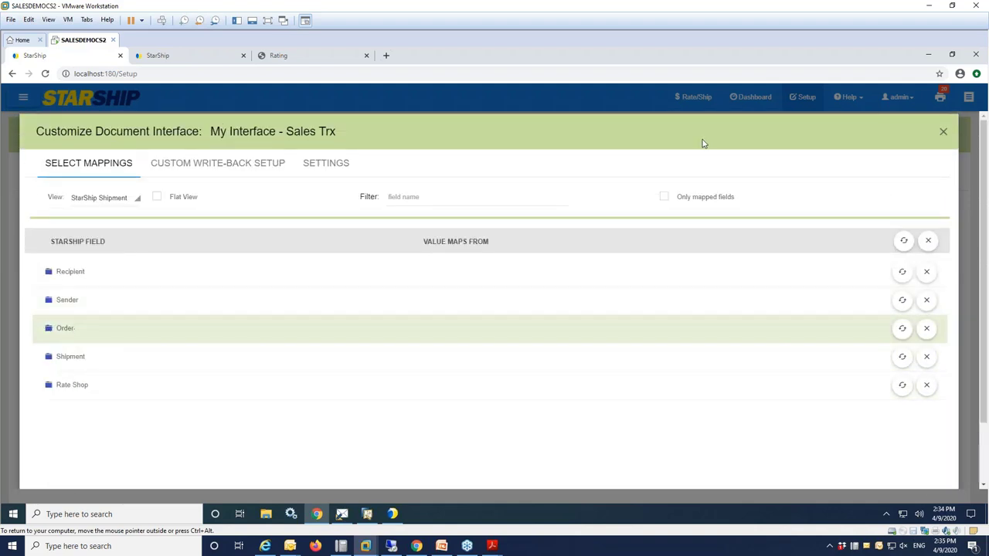
pyautogui.click(943, 132)
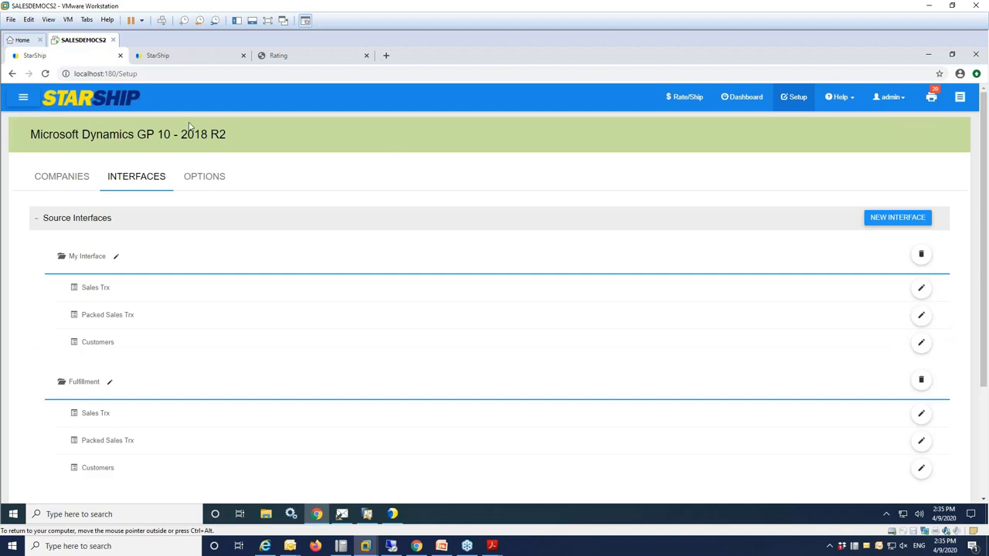
# - Go to Rate/Ship and switch to the eCommerce documents list of unshipped Shopify orders
pyautogui.click(683, 96)
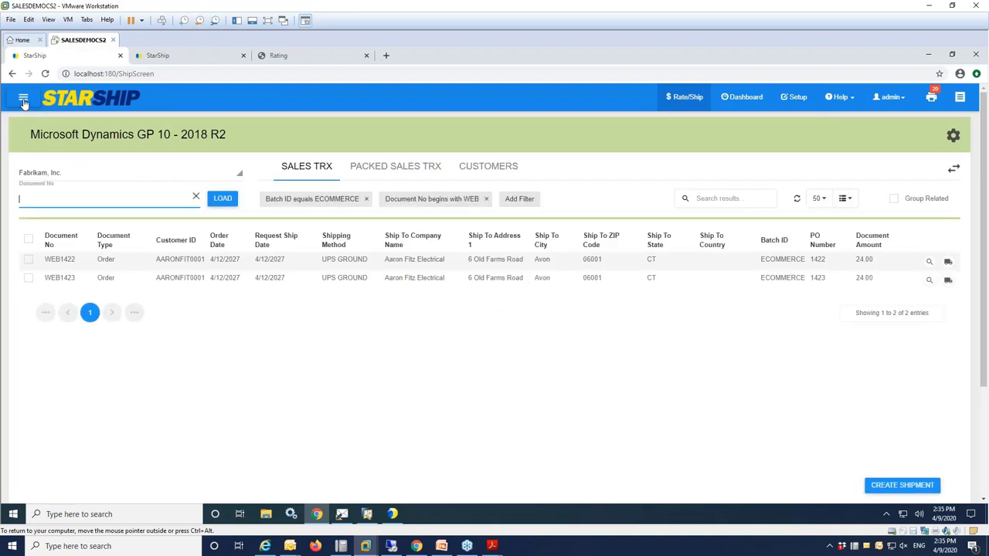
pyautogui.click(23, 99)
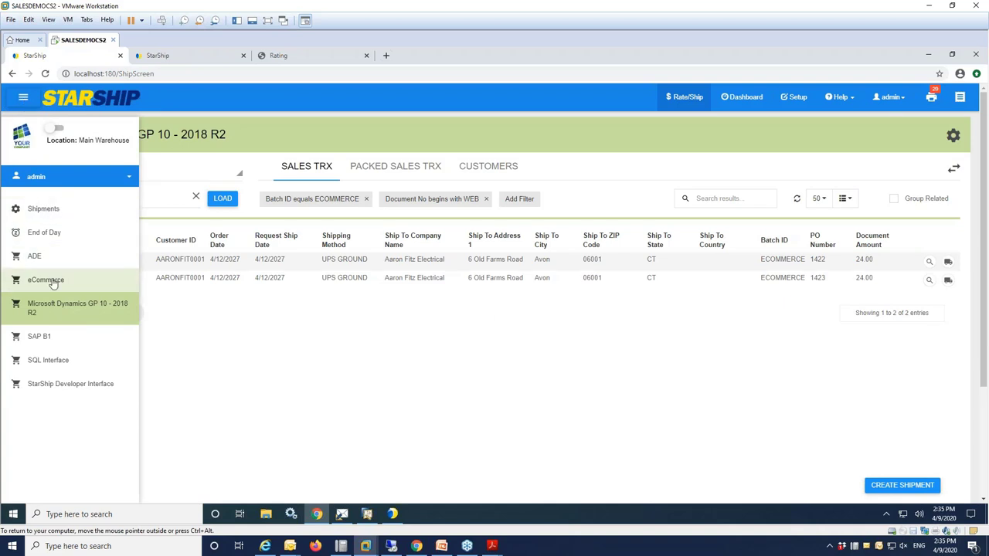
pyautogui.click(46, 280)
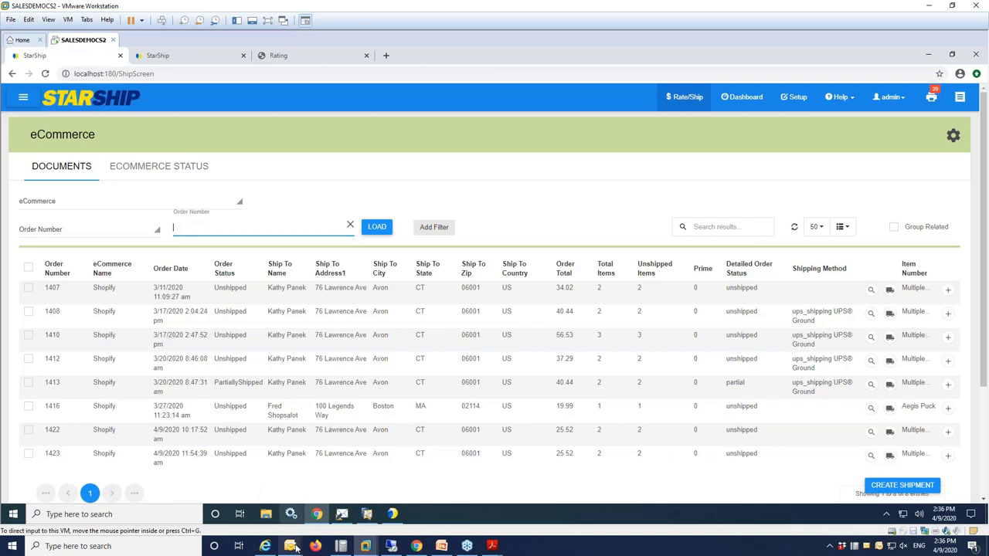
# - Review the sample UPS Ship Notification e-mail in Outlook, then minimize it
pyautogui.moveTo(294, 547)
pyautogui.click(346, 494)
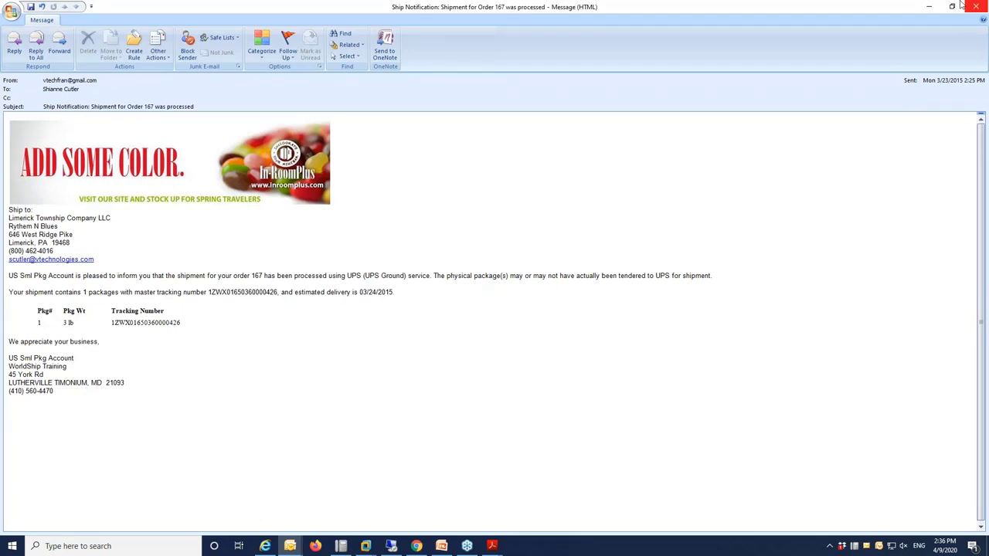
pyautogui.click(929, 9)
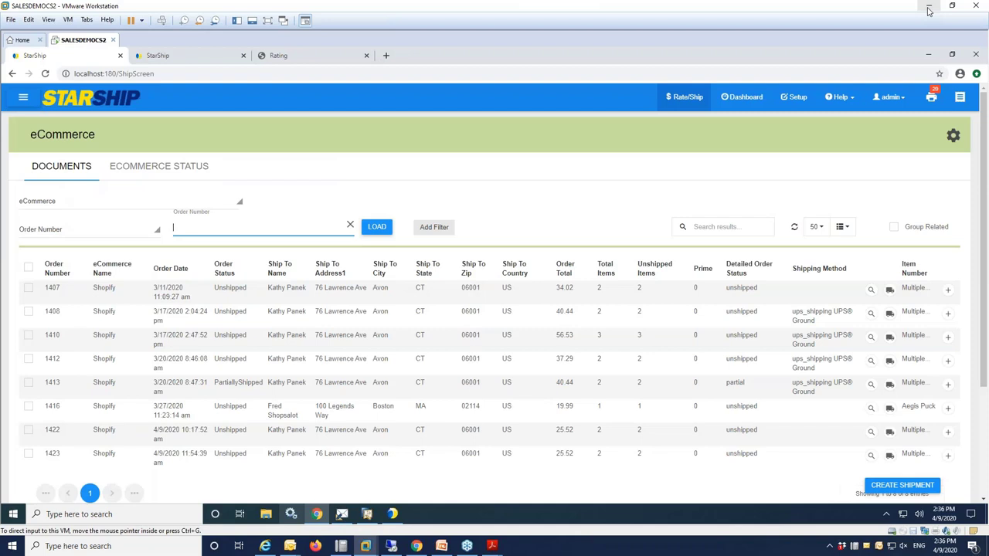
# - Bring up the Ship Notification – Freight template in eNotify and begin a new attachment
pyautogui.click(928, 55)
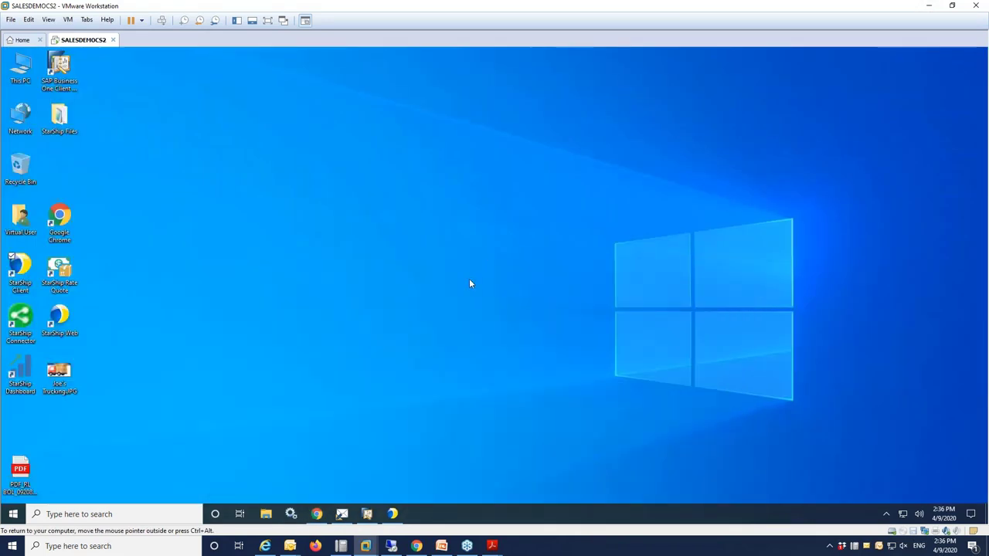
pyautogui.click(341, 514)
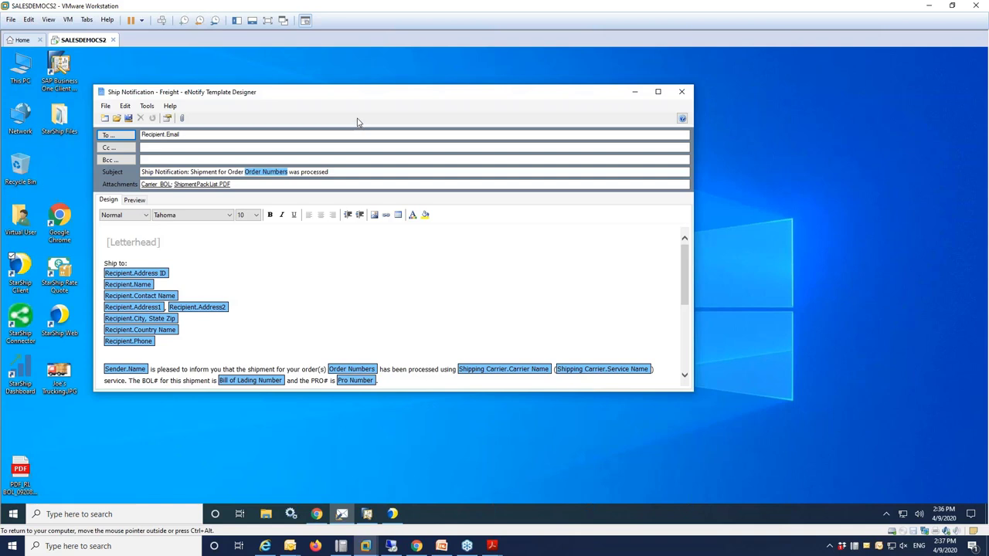
pyautogui.click(183, 119)
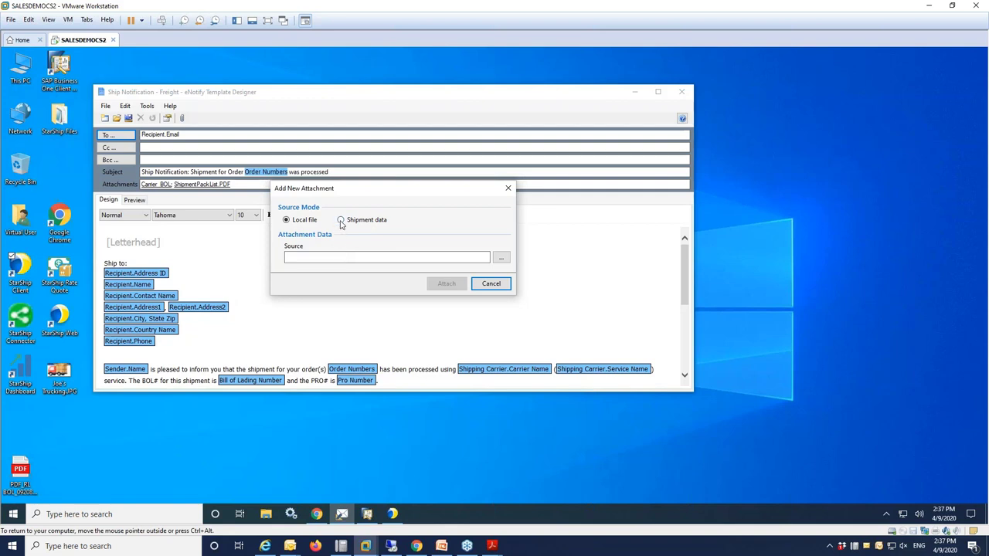
# - Set the attachment source to Carrier BOL from shipment data, then view the SmartLabel packing list PDF
pyautogui.click(341, 221)
pyautogui.click(486, 258)
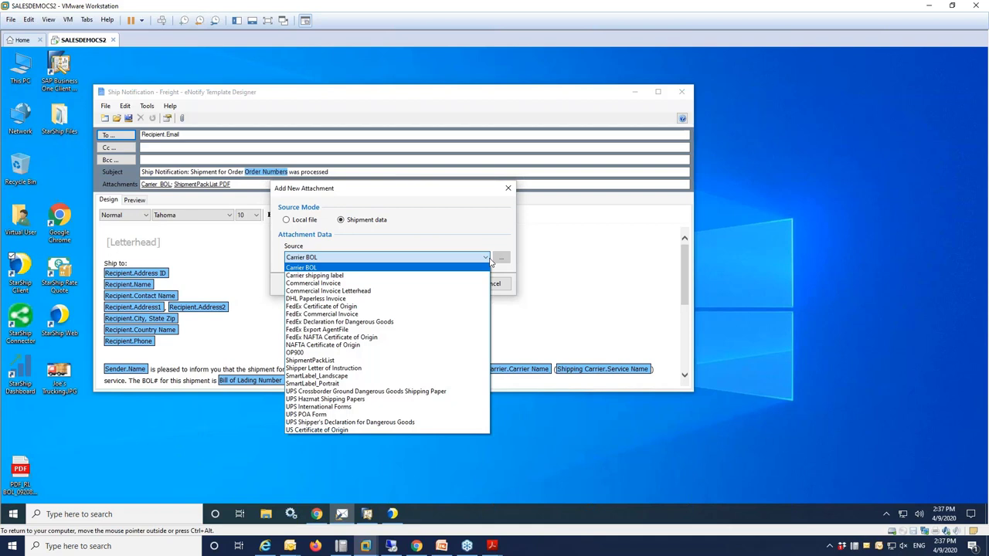
pyautogui.click(560, 266)
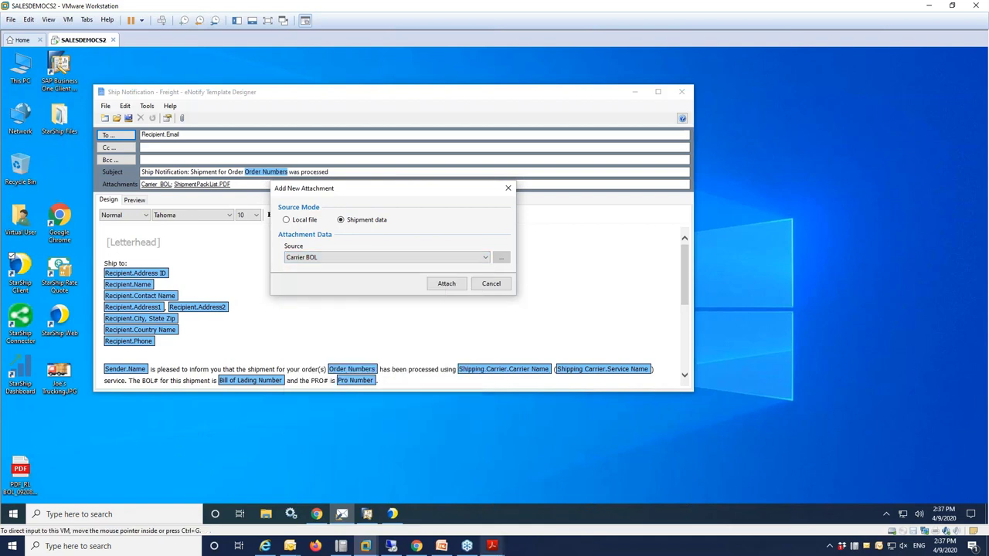
pyautogui.moveTo(491, 546)
pyautogui.click(381, 498)
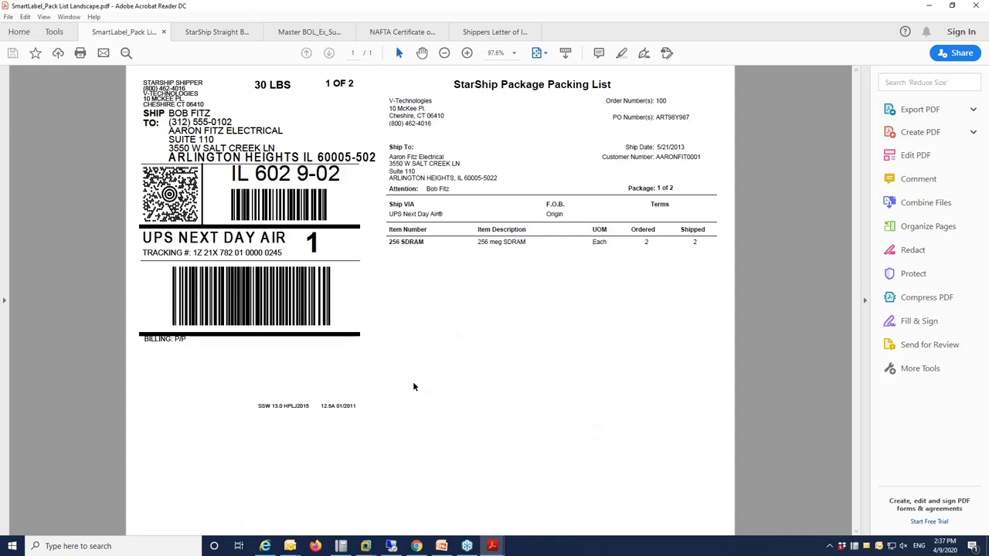
# - View the sample Straight BOL, Master BOL, NAFTA Certificate and Shipper's Letter of Instructions, then minimize Acrobat
pyautogui.click(199, 34)
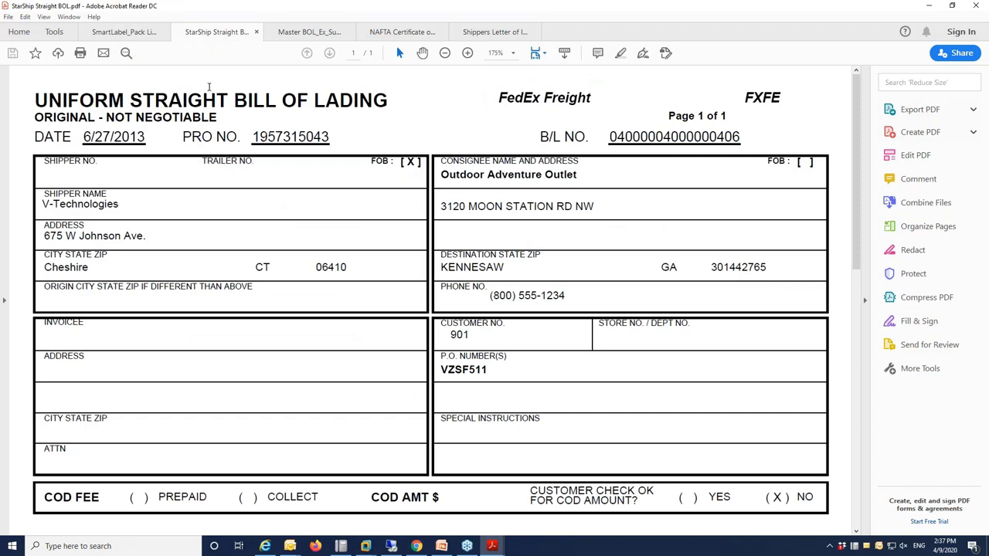
pyautogui.click(303, 37)
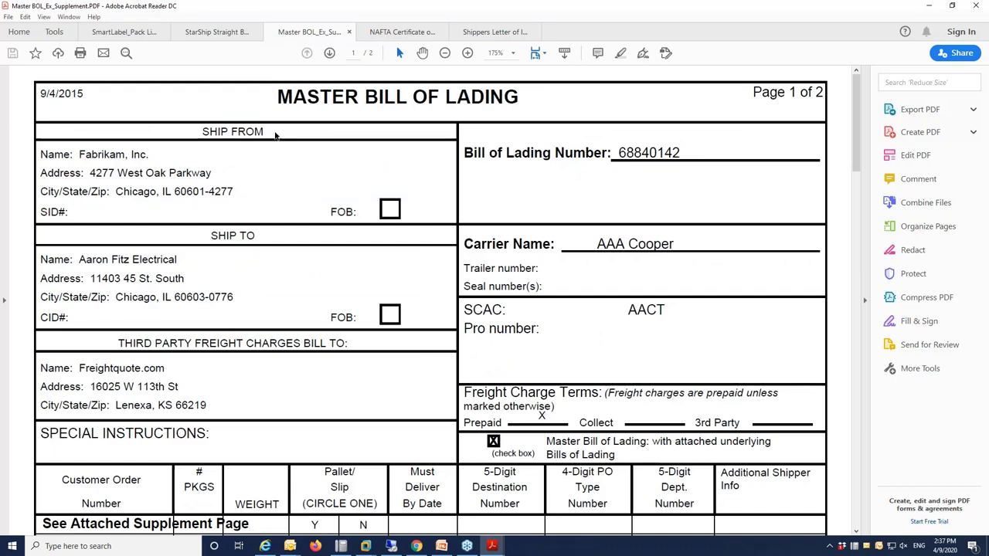
pyautogui.click(400, 35)
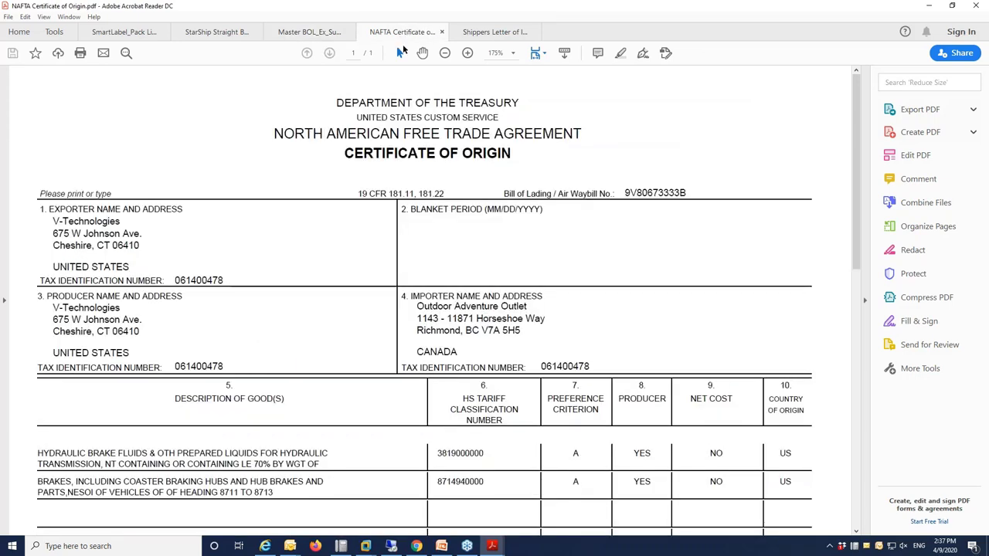
pyautogui.click(492, 34)
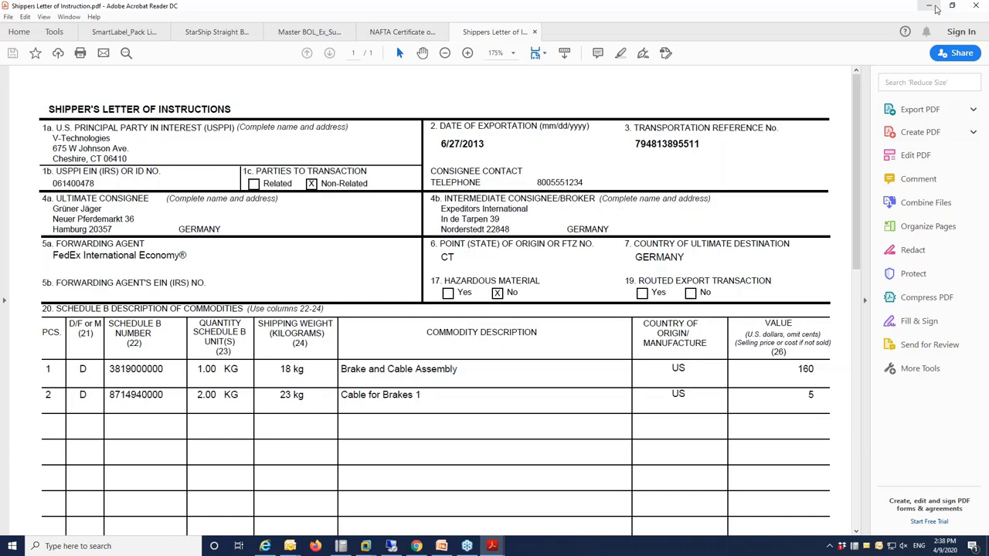
pyautogui.click(931, 4)
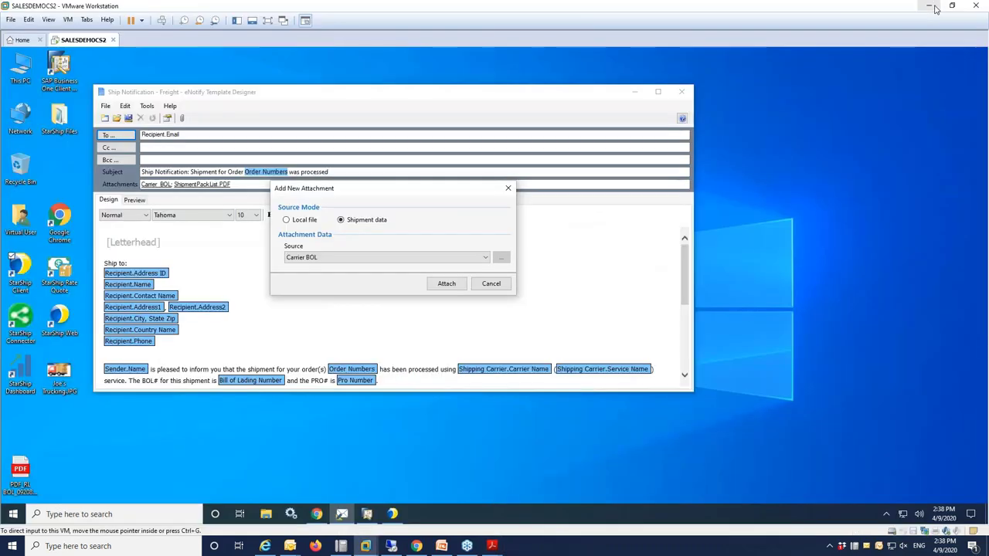
# - Cancel the new attachment, leaving the Ship Notification - Freight template with Carrier_BOL and ShipmentPackList.PDF
pyautogui.click(495, 292)
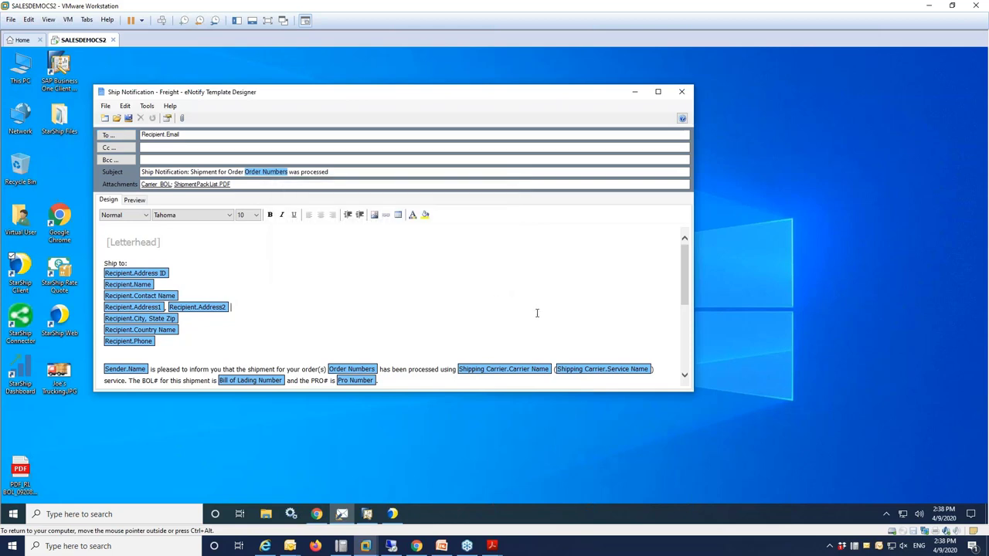
pyautogui.click(320, 518)
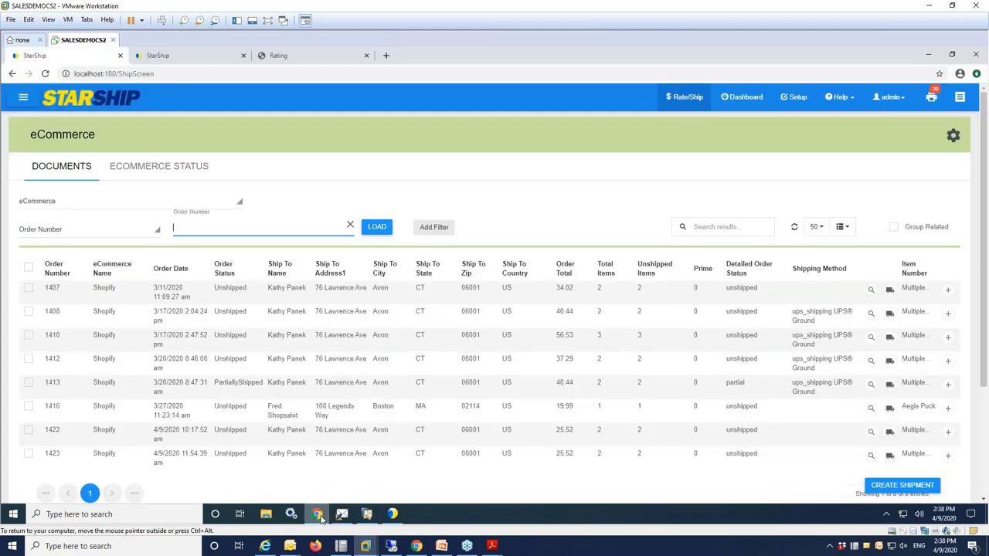